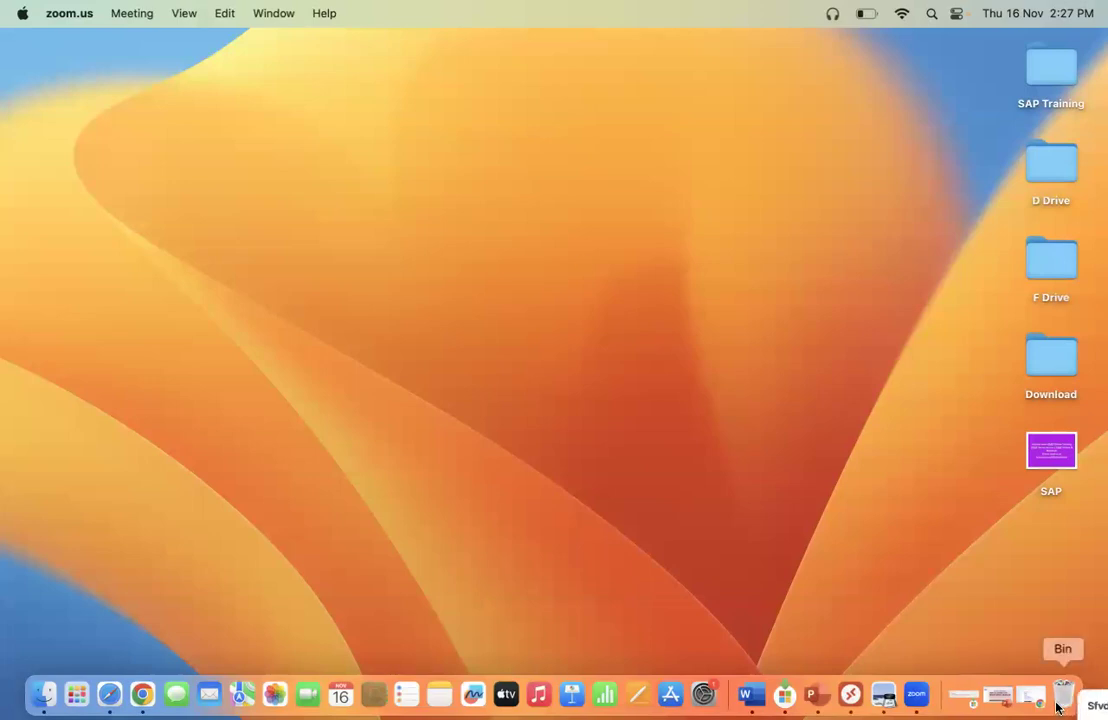
Restore the Presentation2 title slide, then minimize PowerPoint to reveal the desktop.
click(997, 698)
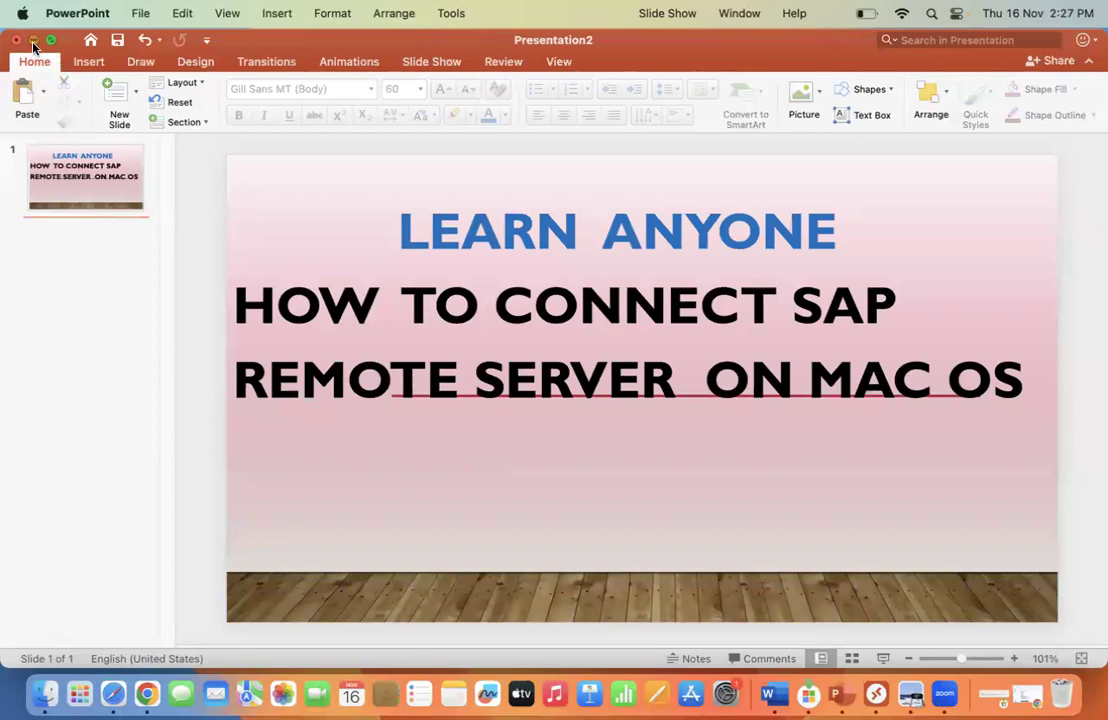
click(33, 41)
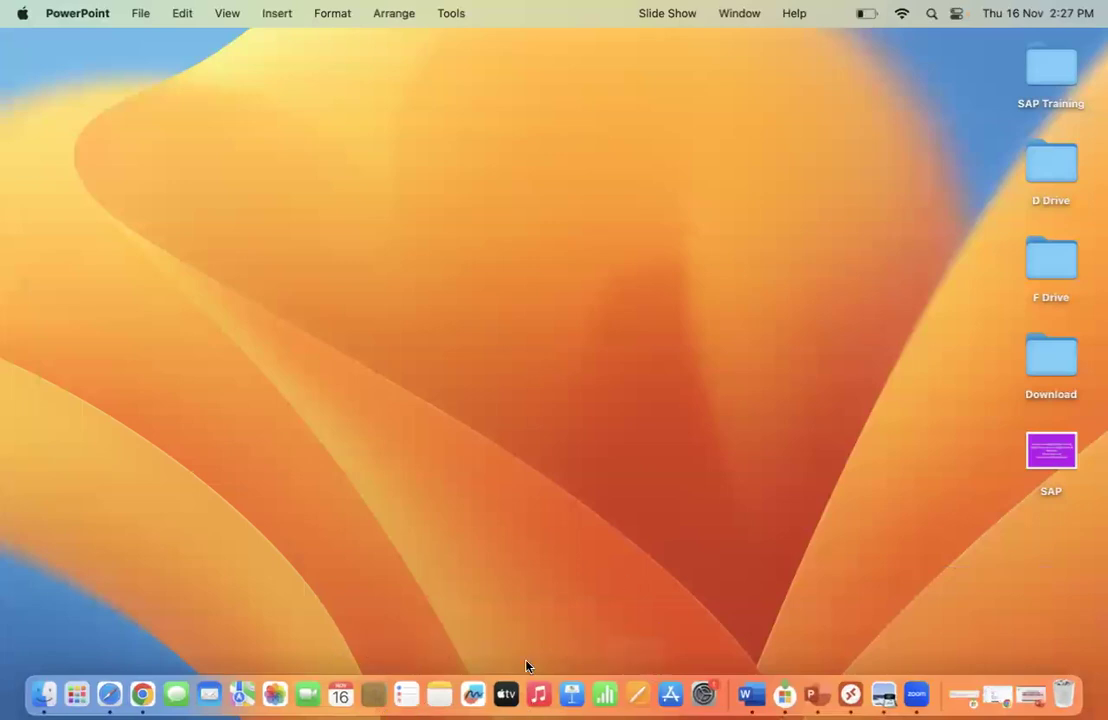
Launch the App Store from the Dock.
click(670, 703)
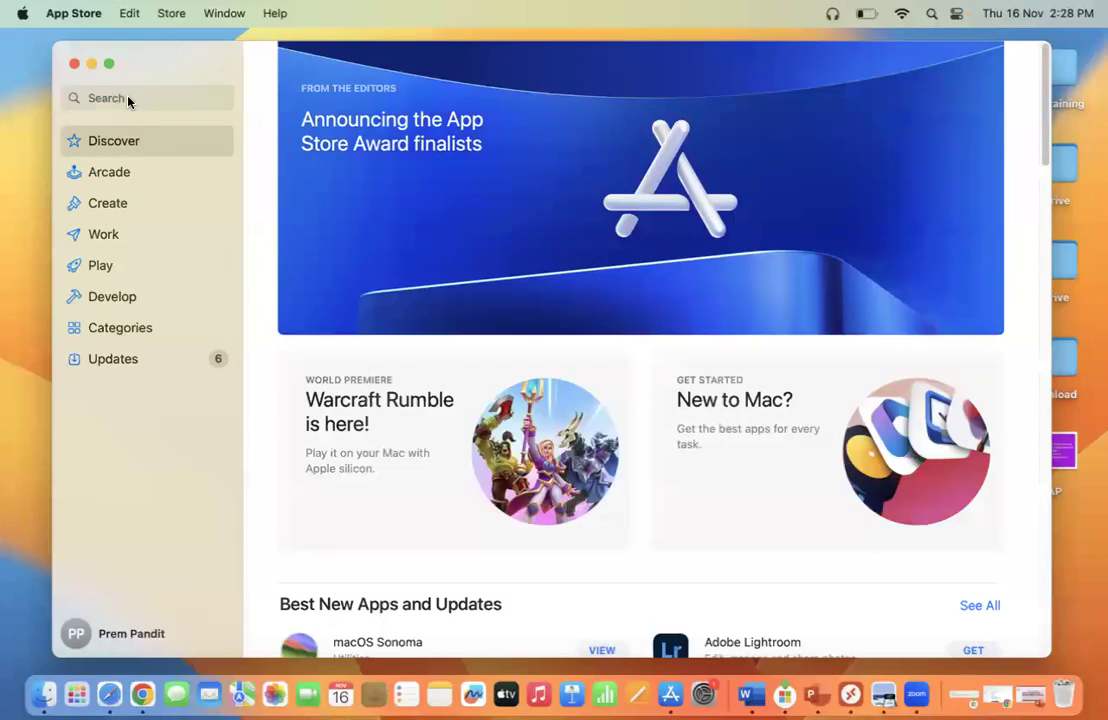
Search the App Store for 'microsoft remote desktop' and browse the results.
click(128, 97)
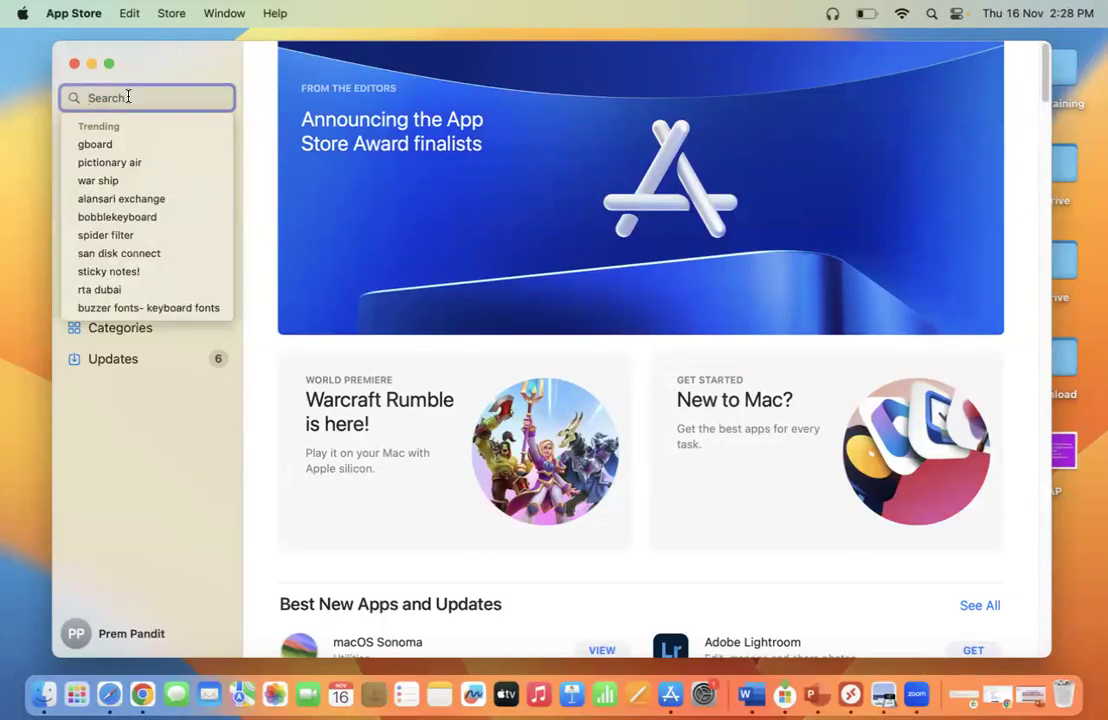
text(micro)
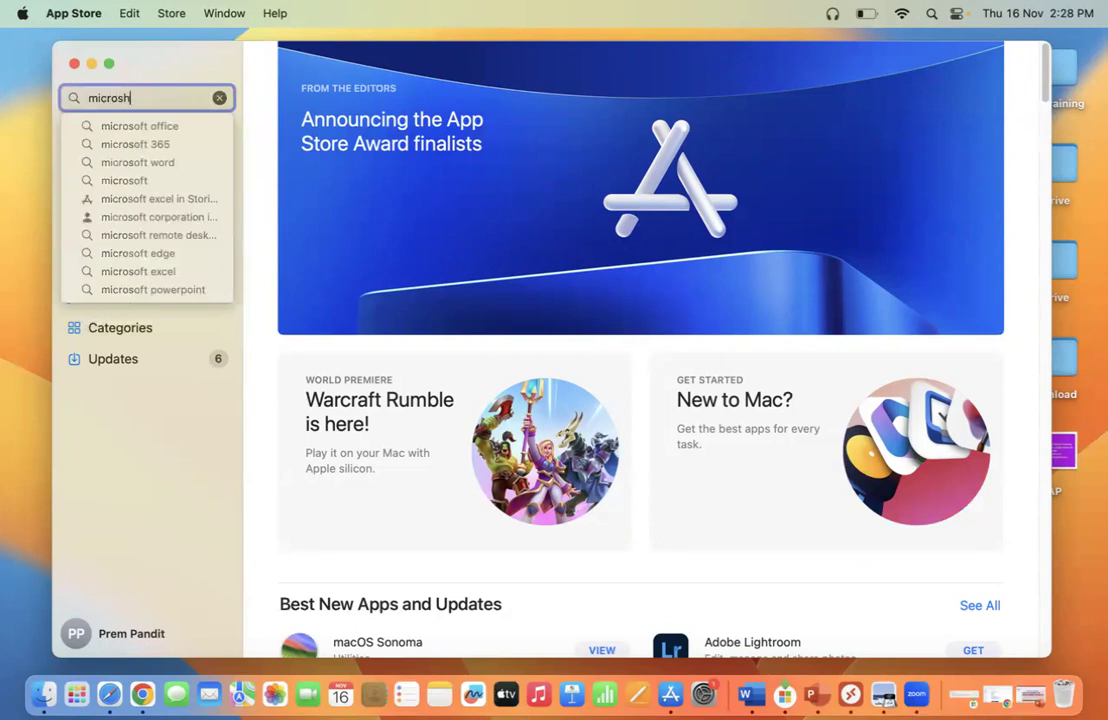
text(soft)
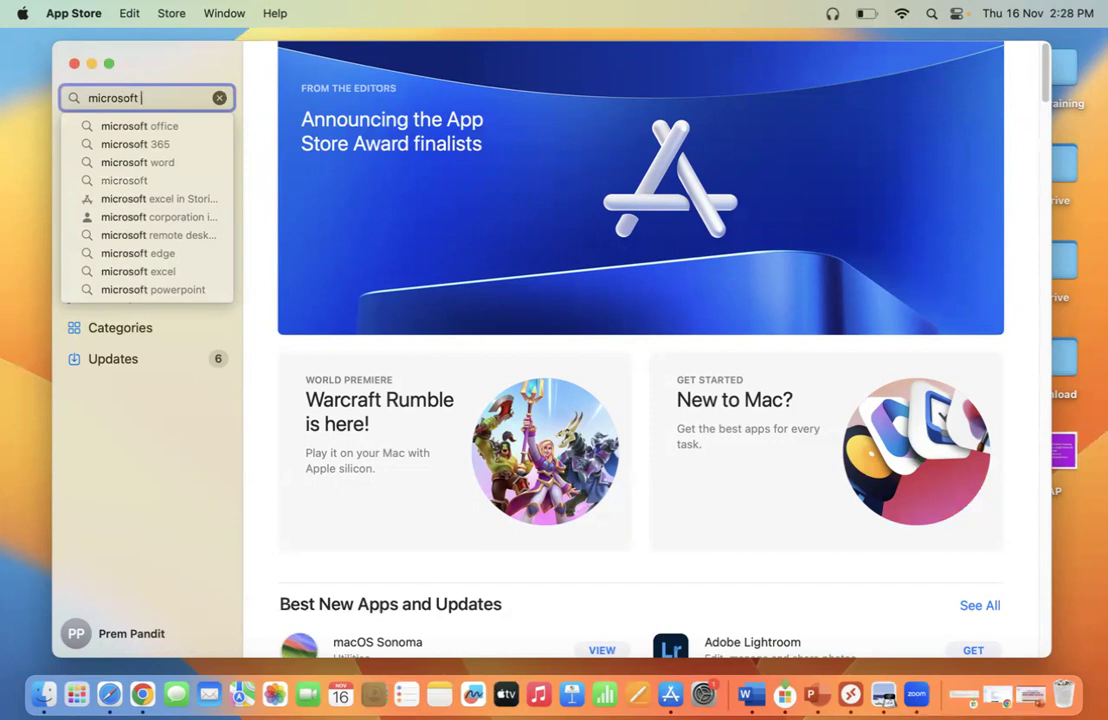
text( remote desktop)
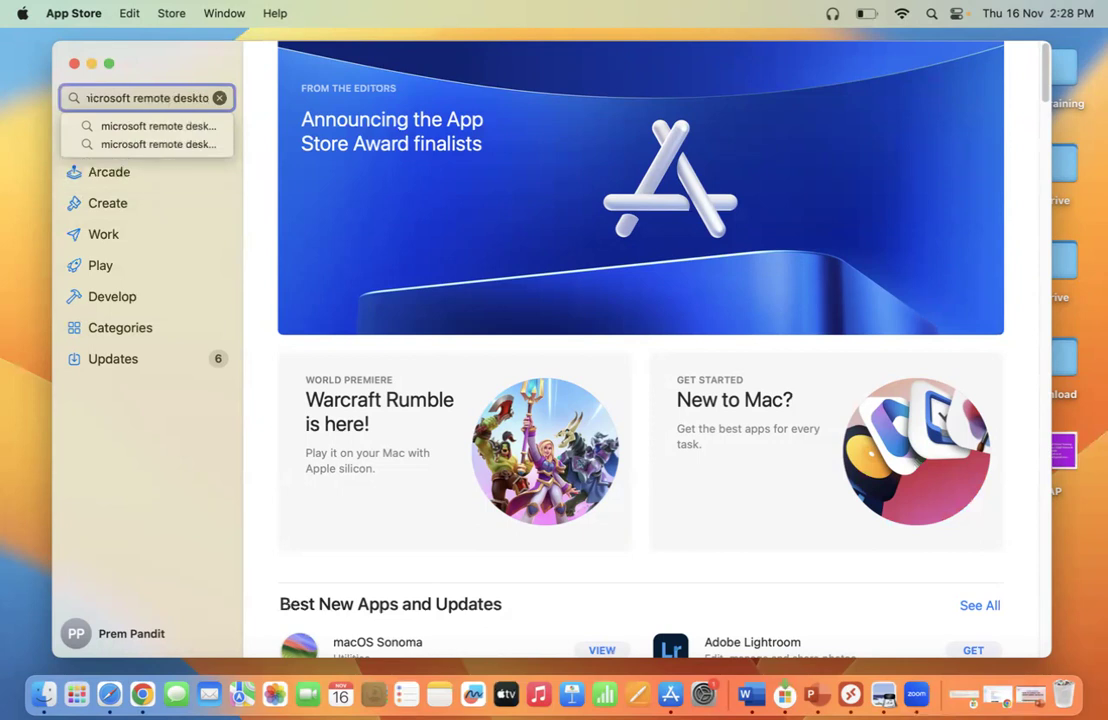
click(127, 125)
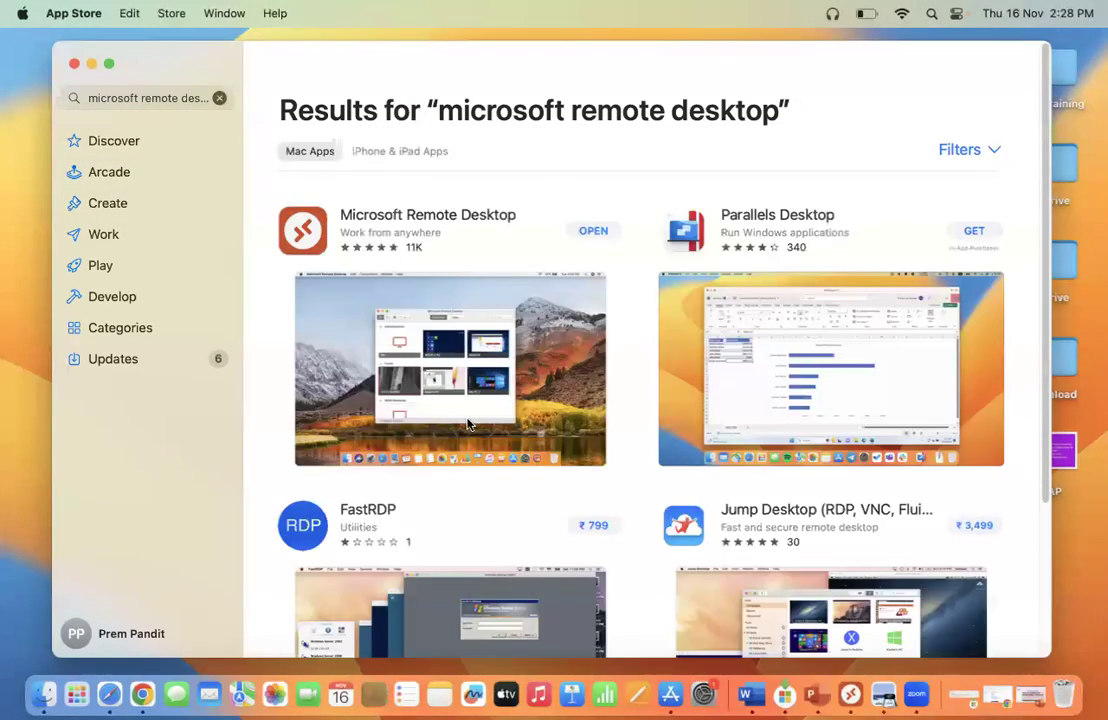
scroll(1043, 400, down, 5)
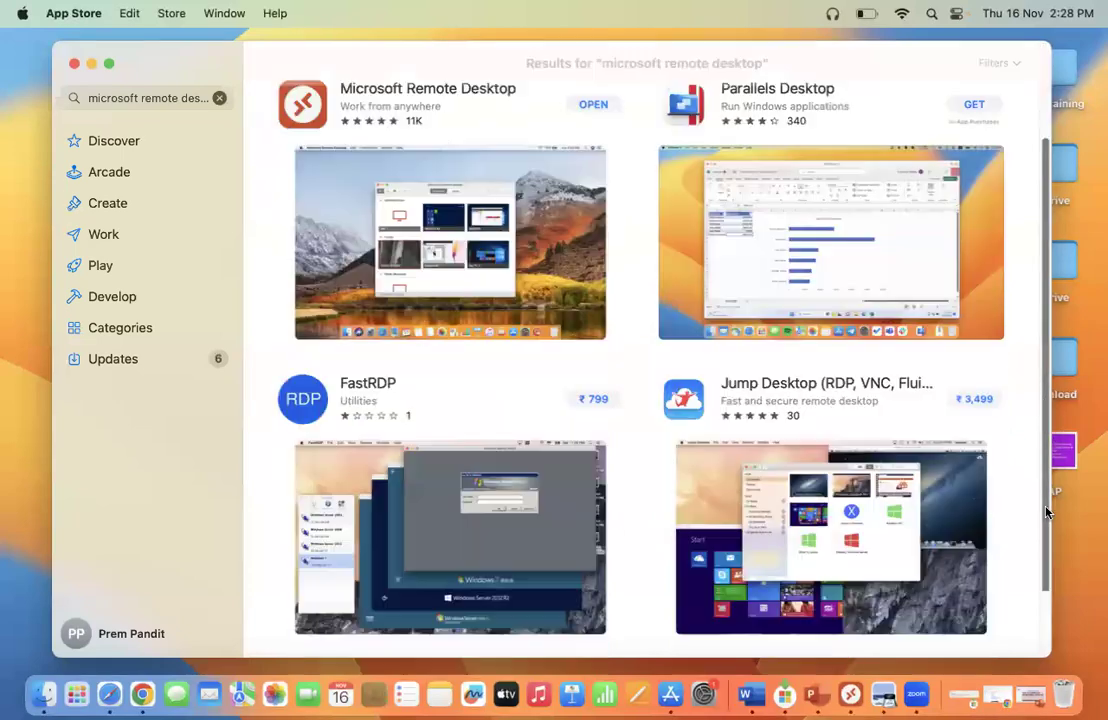
scroll(1040, 440, up, 4)
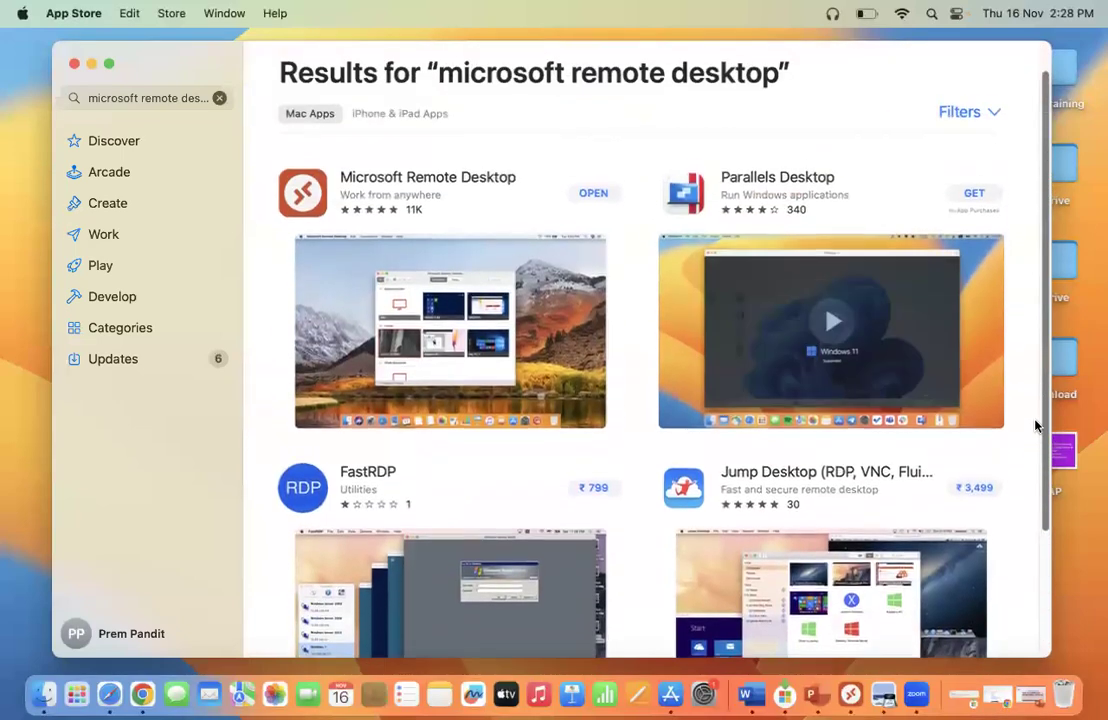
scroll(1036, 500, down, 3)
scroll(1016, 383, up, 4)
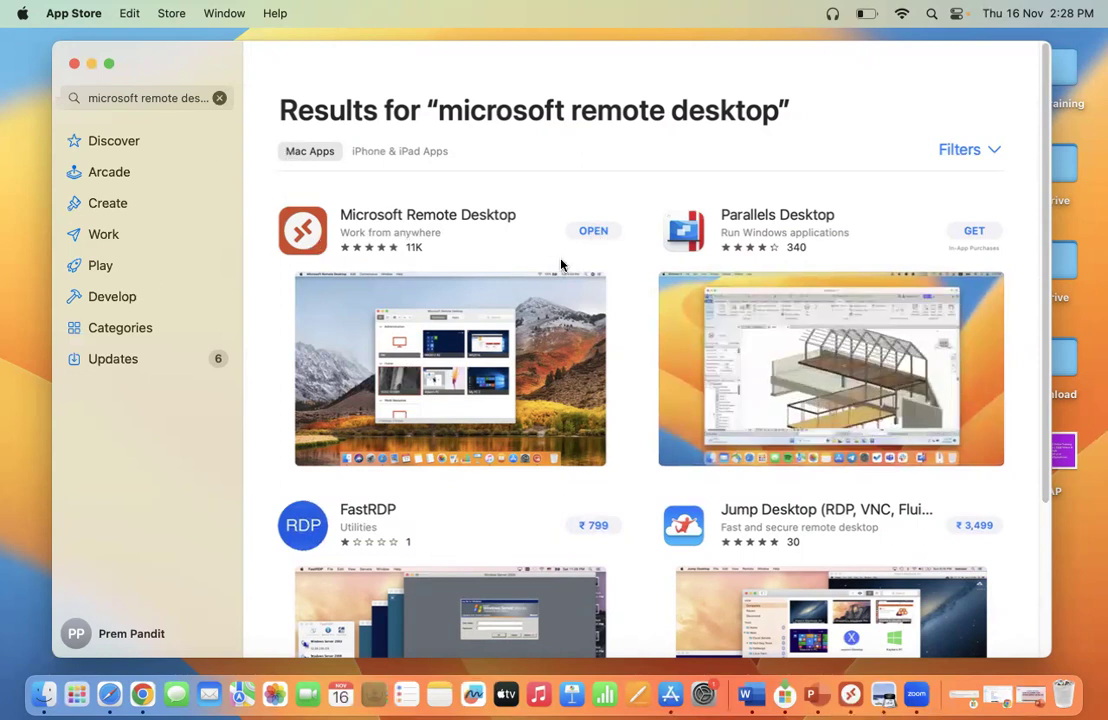
Open Microsoft Remote Desktop from the App Store, minimize the store, and close the app.
click(593, 231)
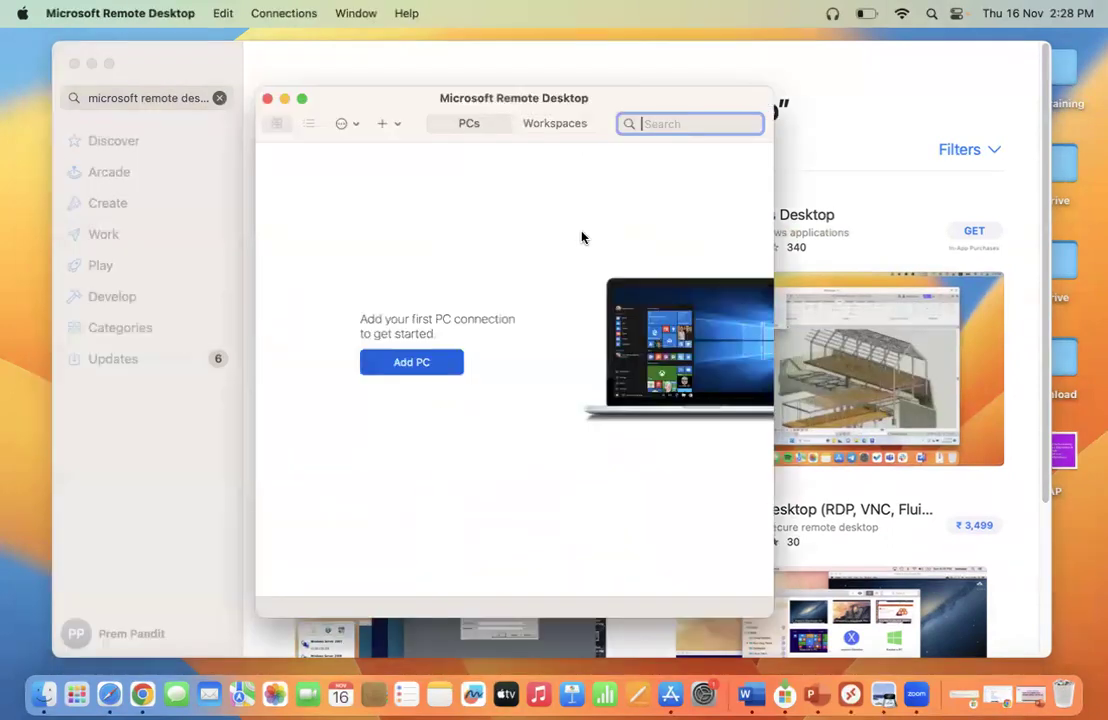
click(91, 64)
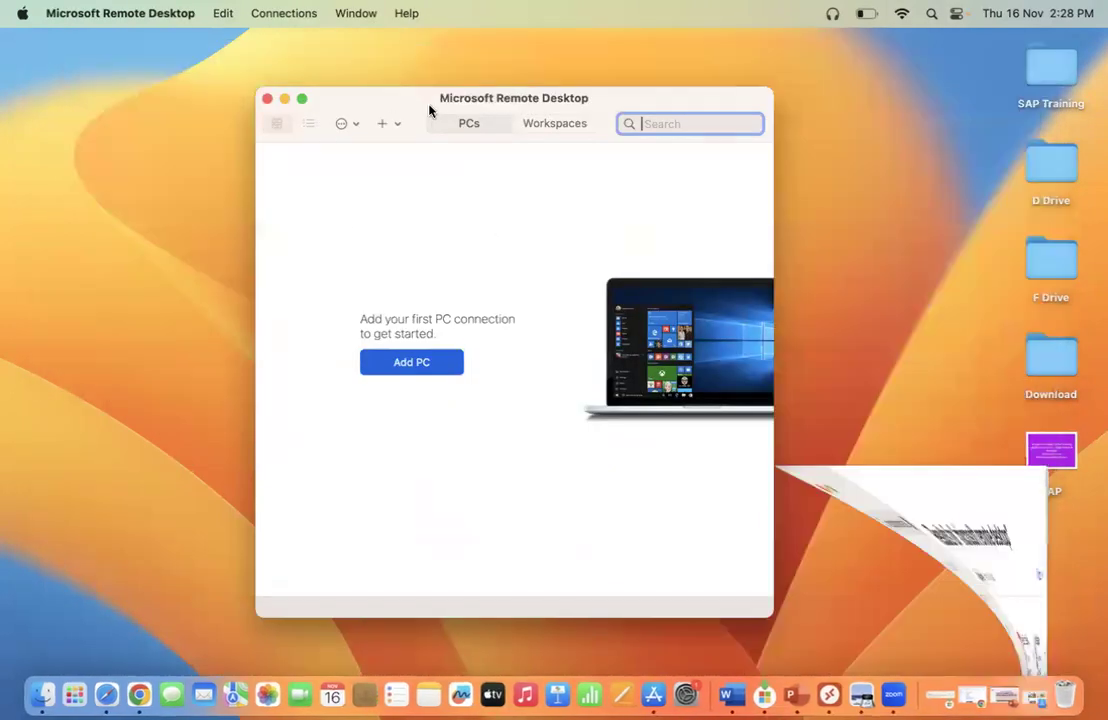
drag(403, 106, 373, 104)
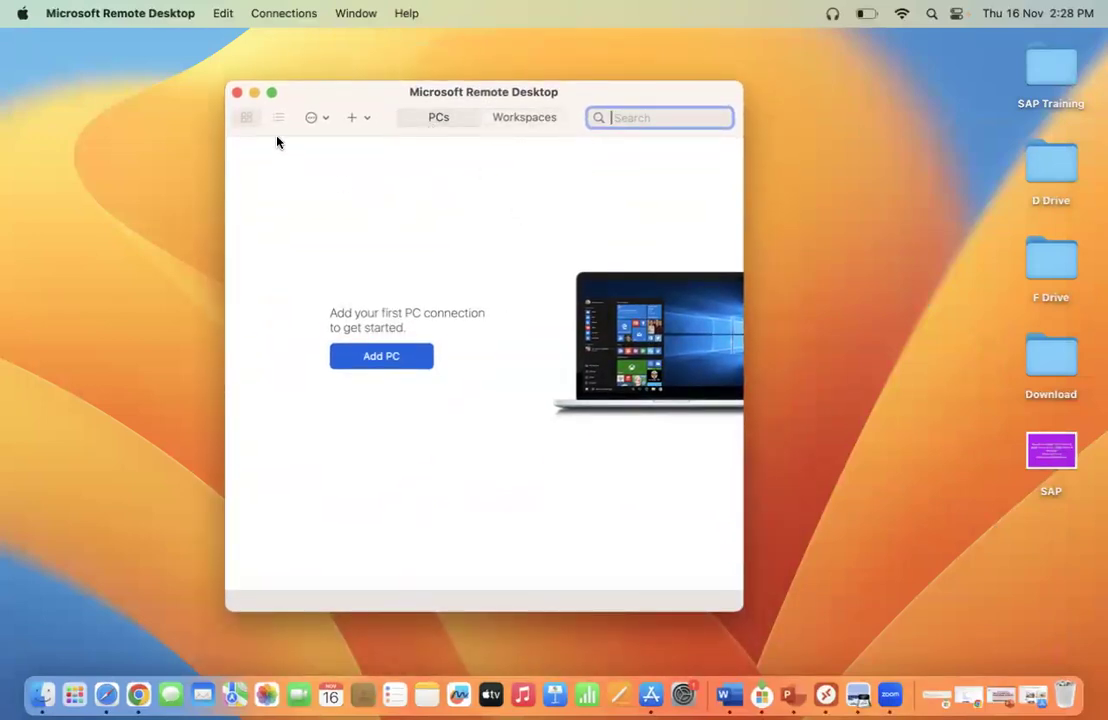
click(237, 93)
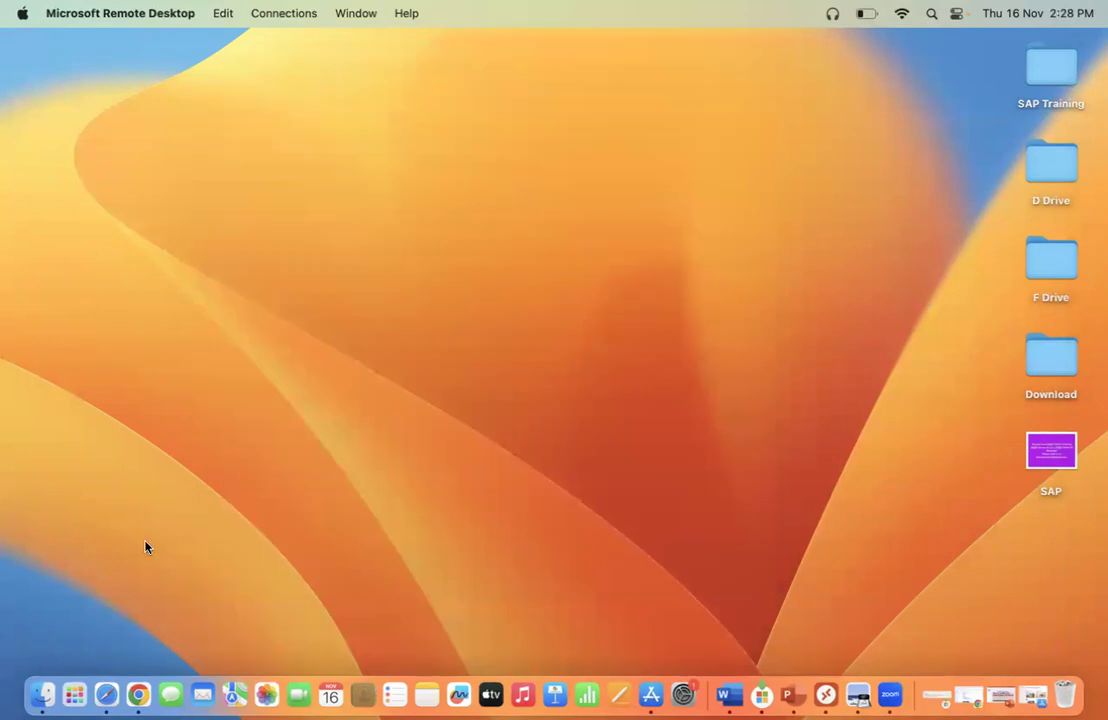
Relaunch Microsoft Remote Desktop from Launchpad by searching 'mic'.
click(74, 694)
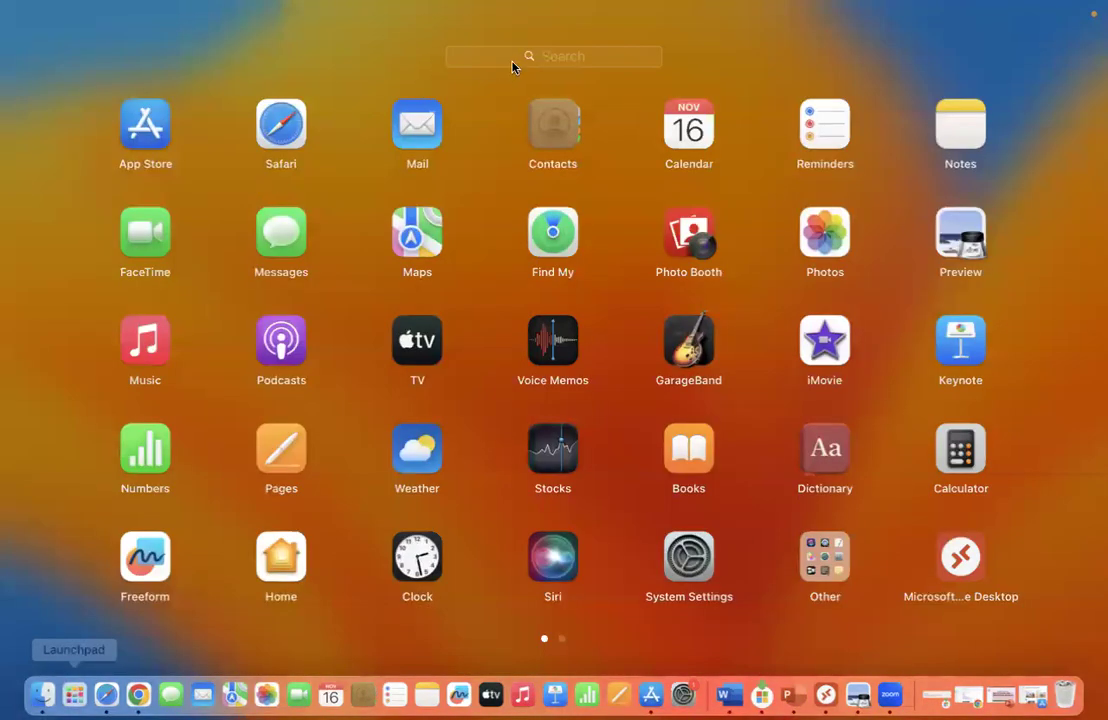
text(mic)
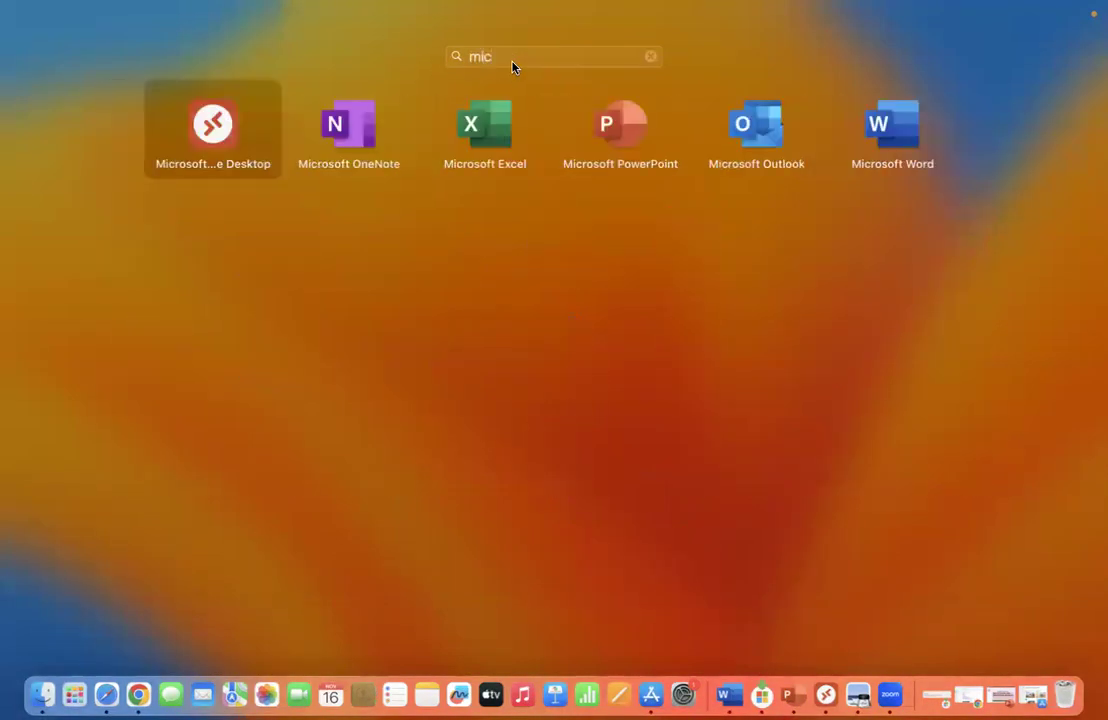
click(216, 148)
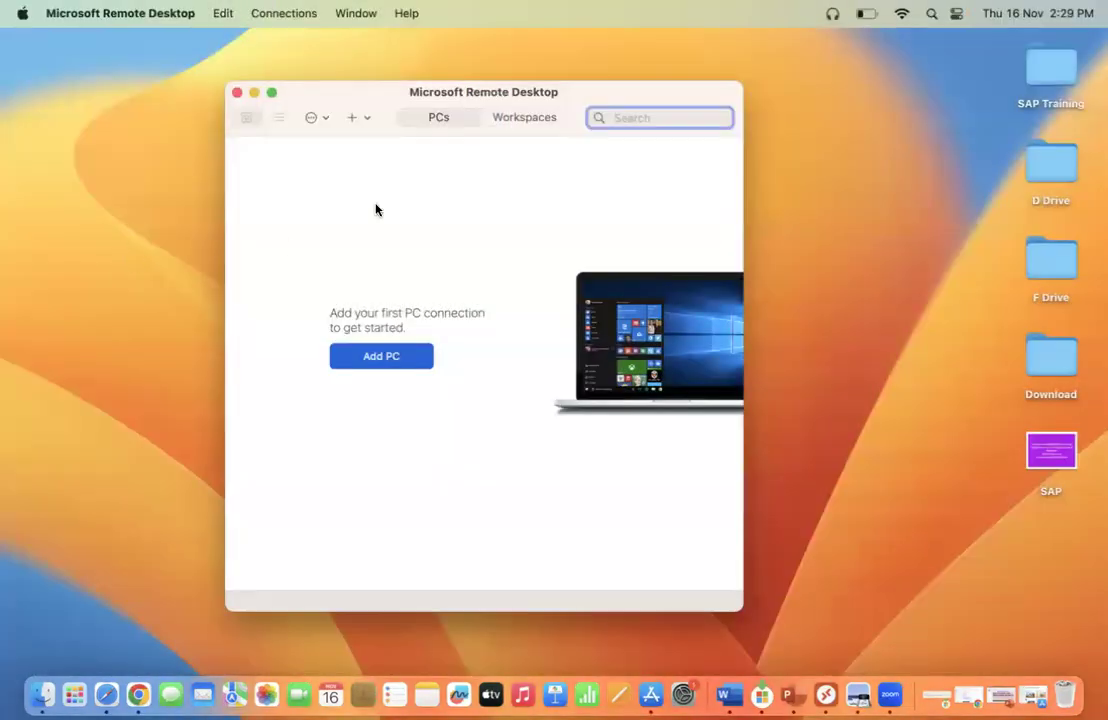
Start a new PC connection with + > Add PC.
mouse_move(351, 103)
mouse_down()
mouse_move(393, 106)
mouse_move(358, 107)
mouse_up()
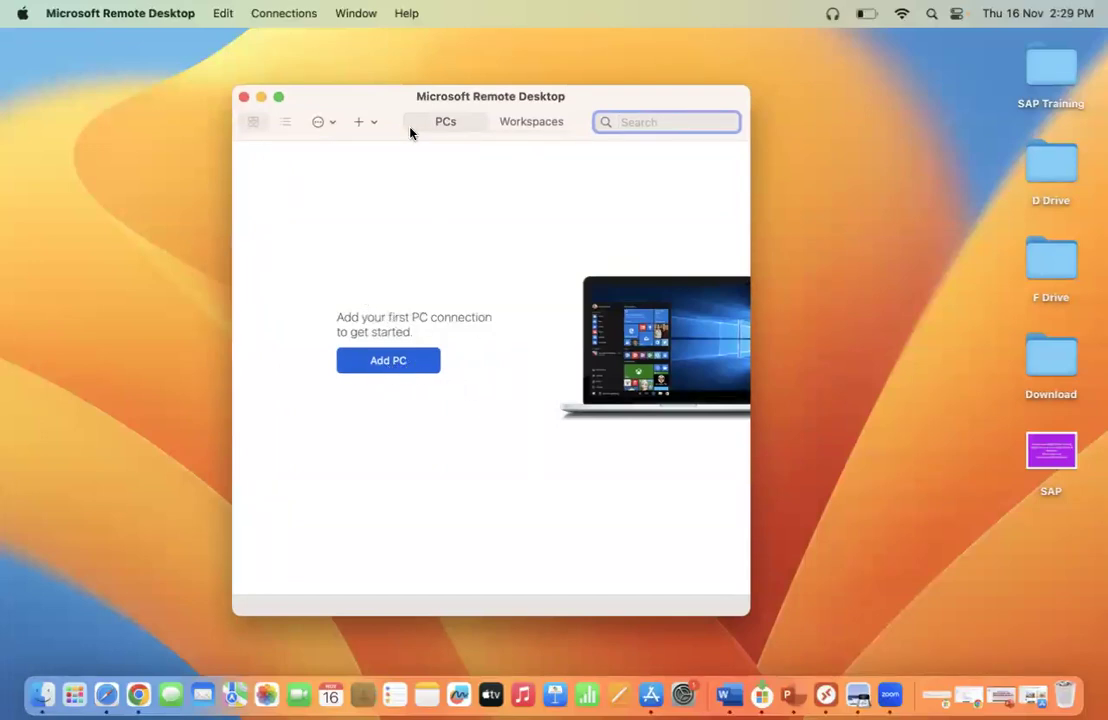
click(371, 122)
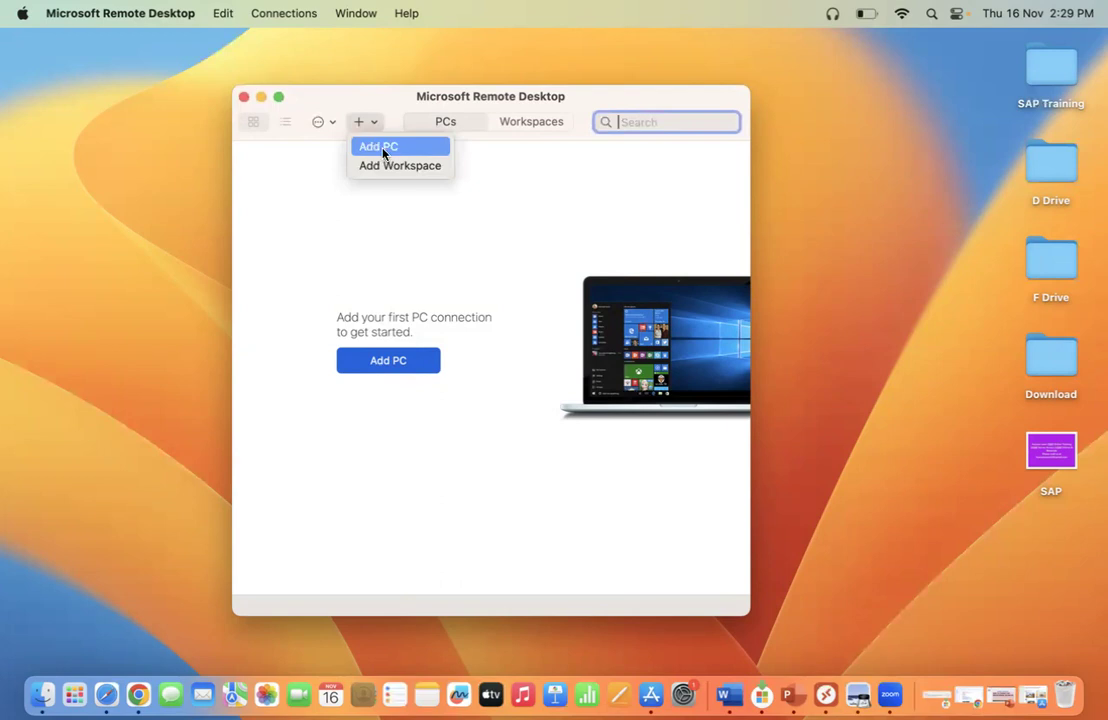
click(382, 150)
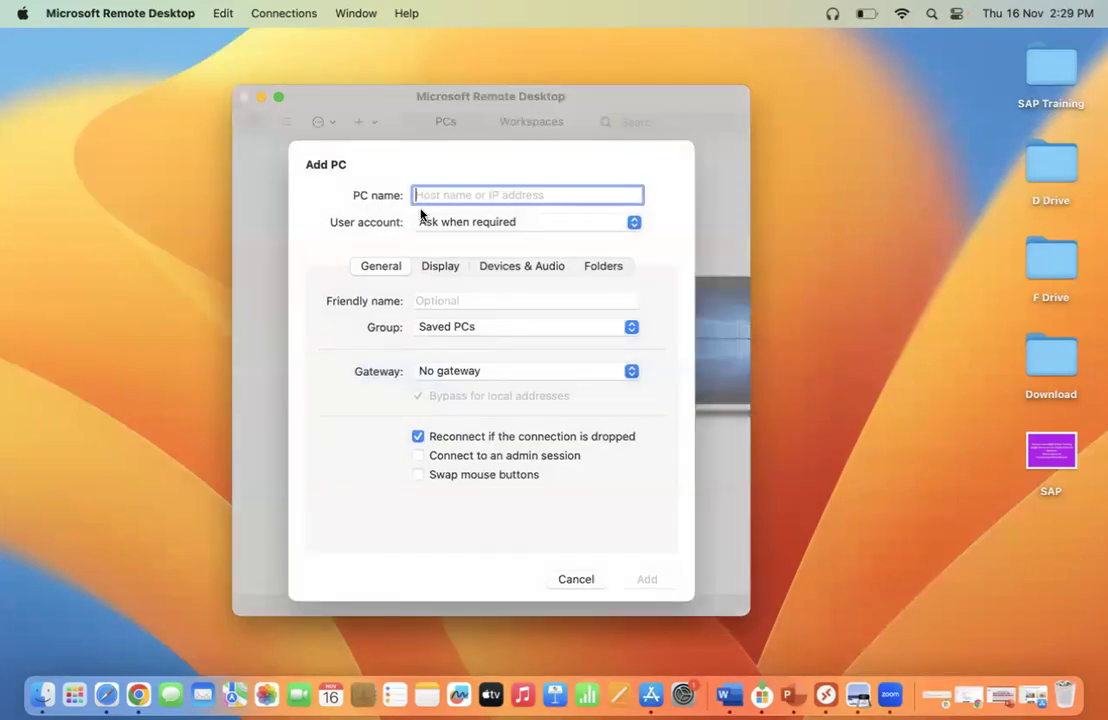
Copy the server IP address and port from the Gmail access email.
click(138, 694)
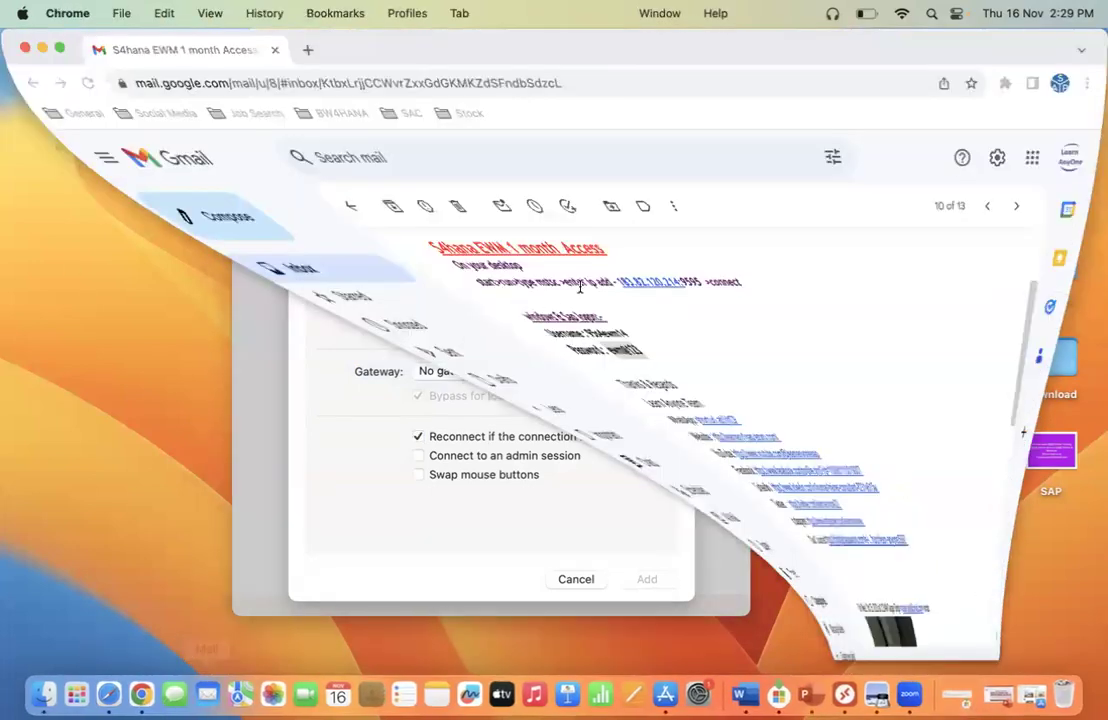
drag(593, 281, 479, 280)
key(super+c)
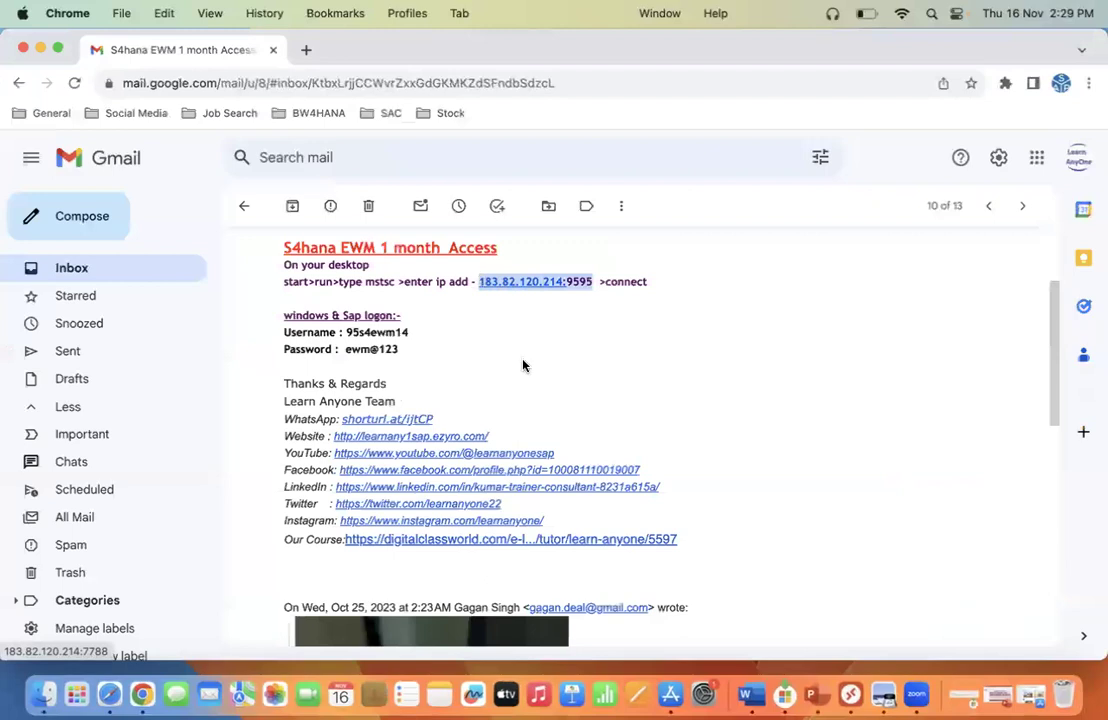
click(40, 48)
click(441, 197)
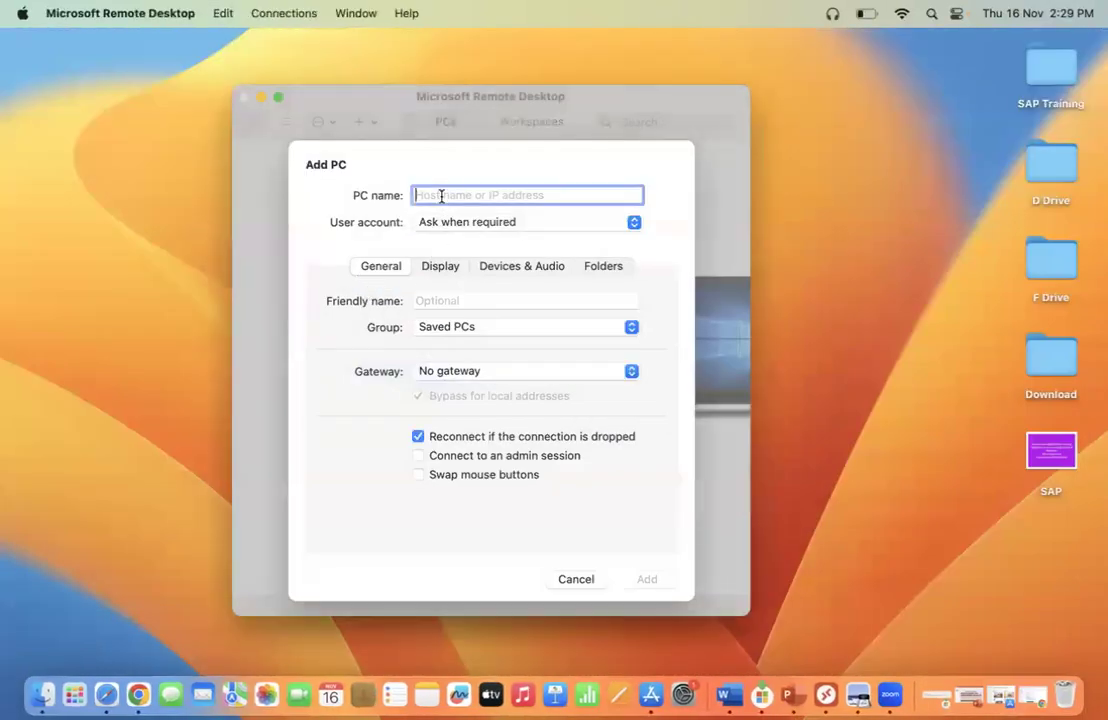
key(super+v)
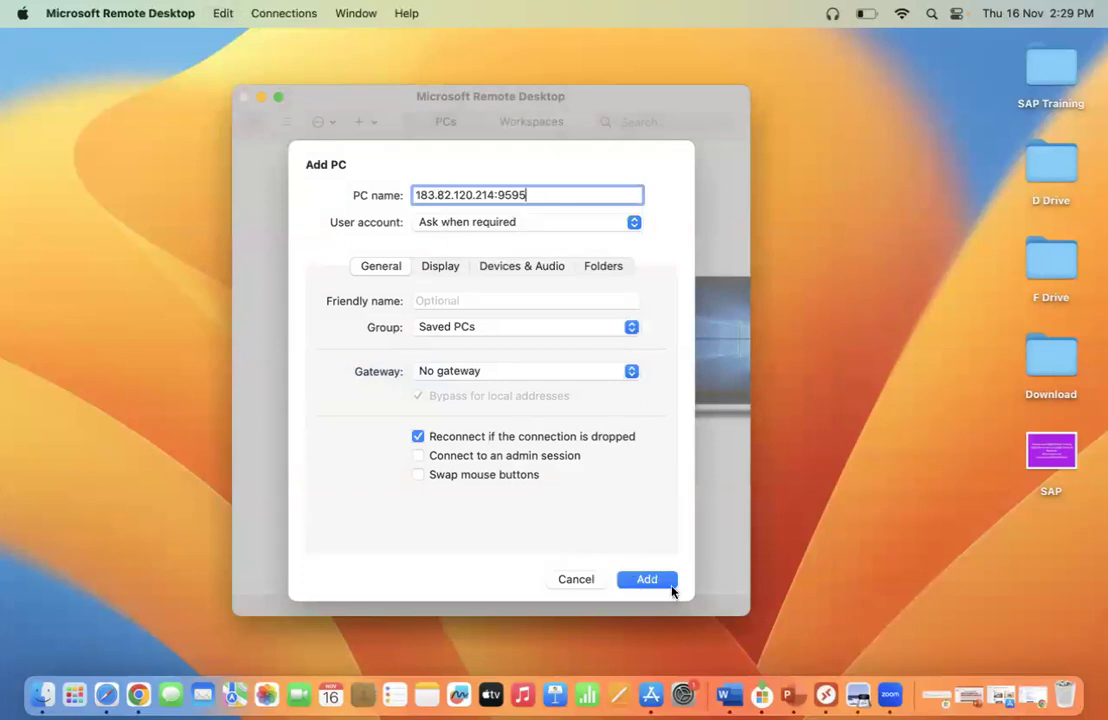
click(647, 583)
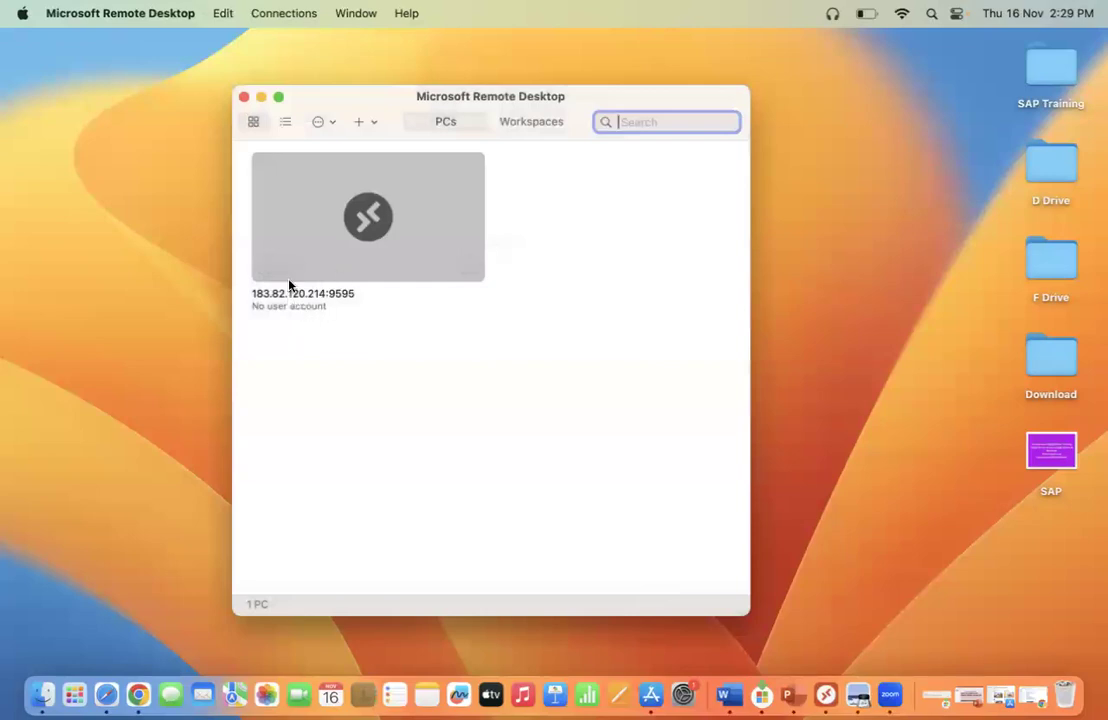
Connect to the saved PC and paste the username copied from the e-mail.
double_click(351, 258)
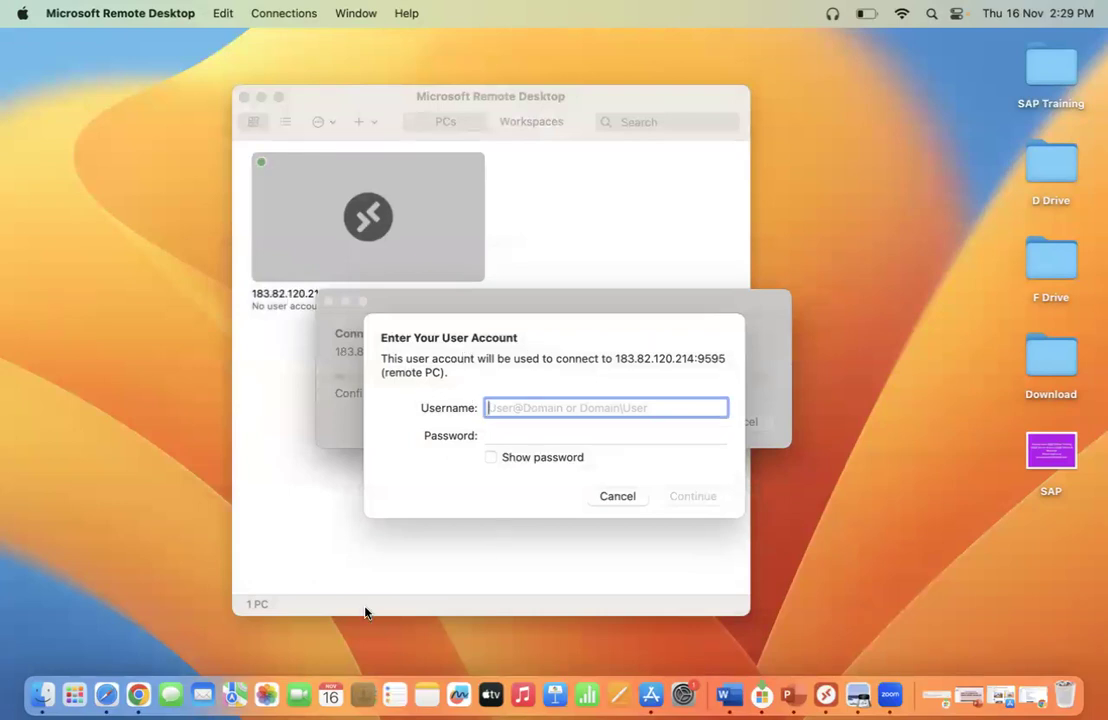
click(138, 696)
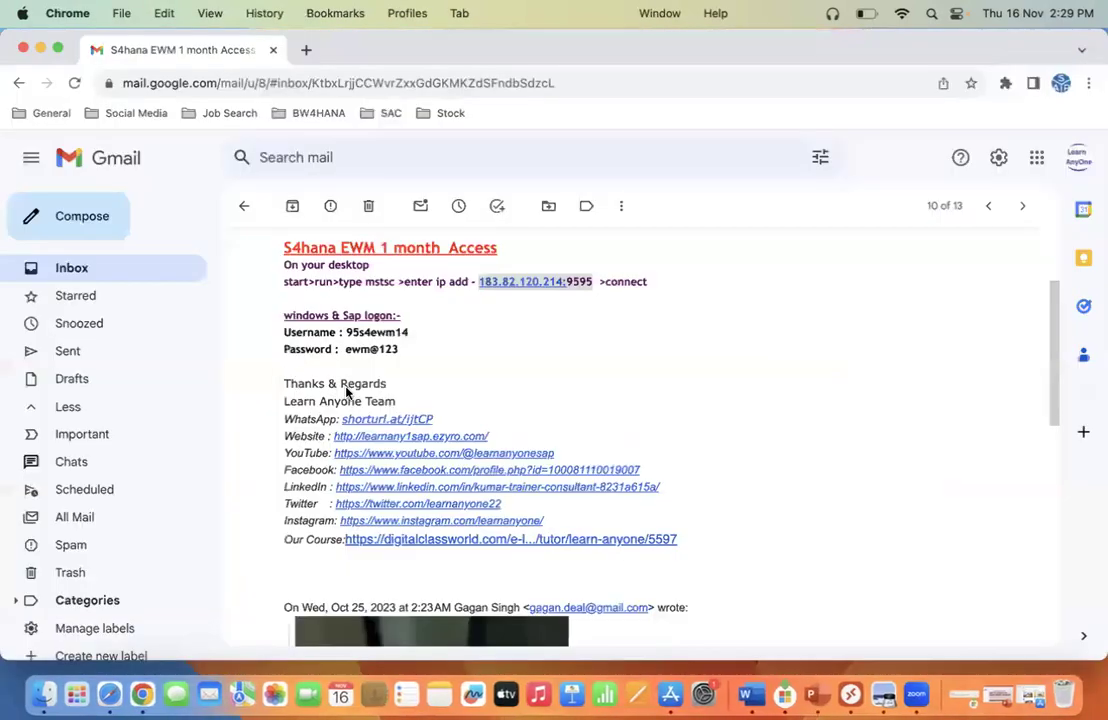
mouse_move(349, 334)
mouse_down()
mouse_move(425, 339)
mouse_move(322, 332)
mouse_move(349, 334)
mouse_up()
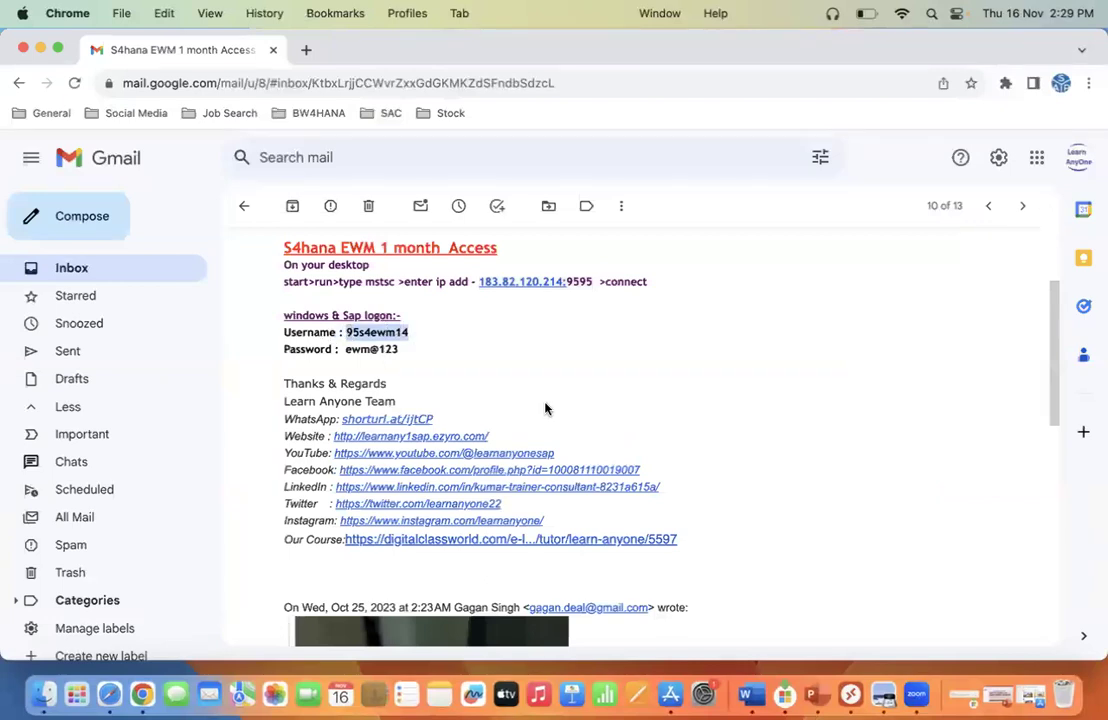
key(super+Tab)
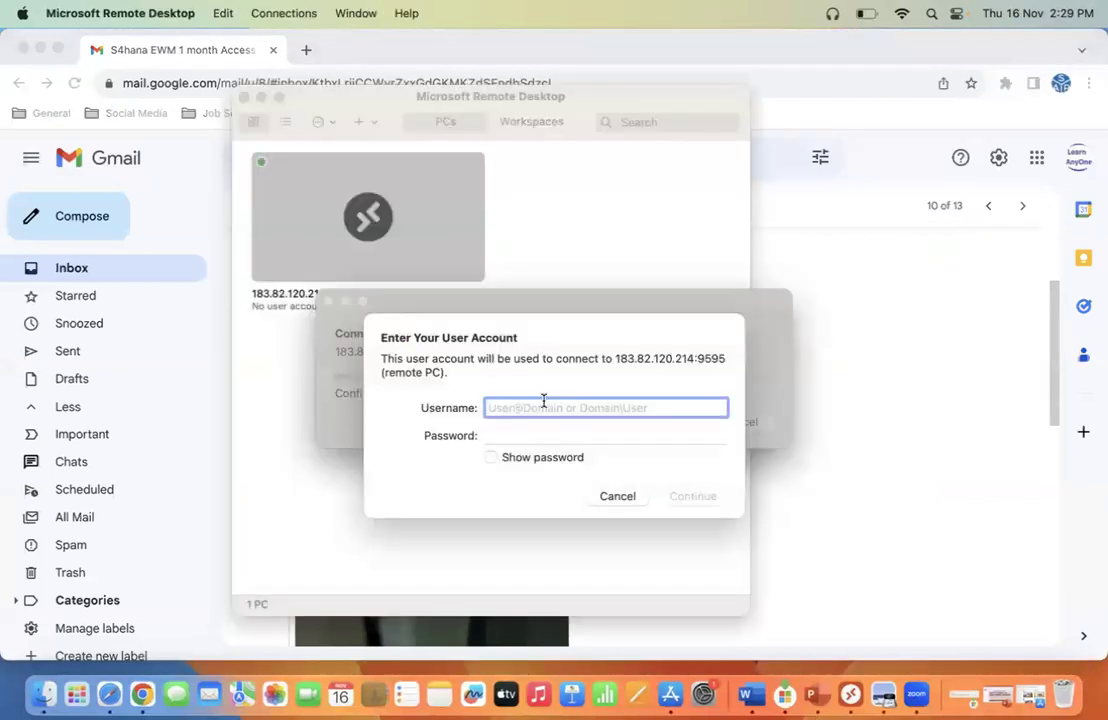
Paste the password from the e-mail into the account dialog and confirm the credentials.
key(super+Tab)
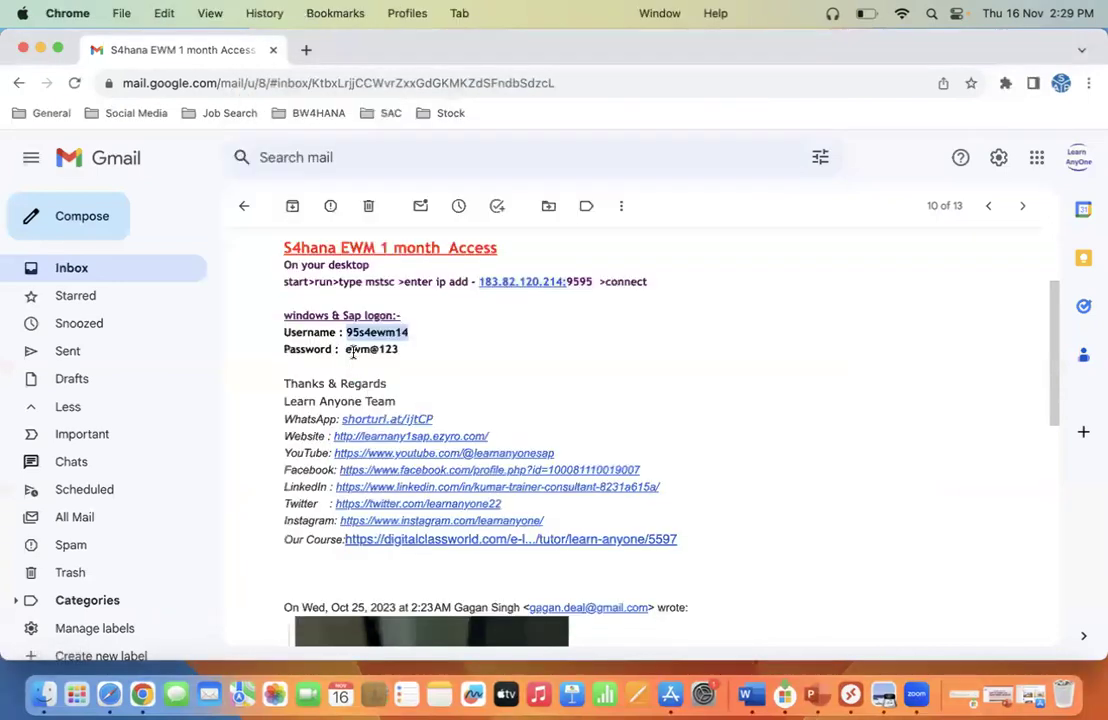
drag(346, 349, 408, 354)
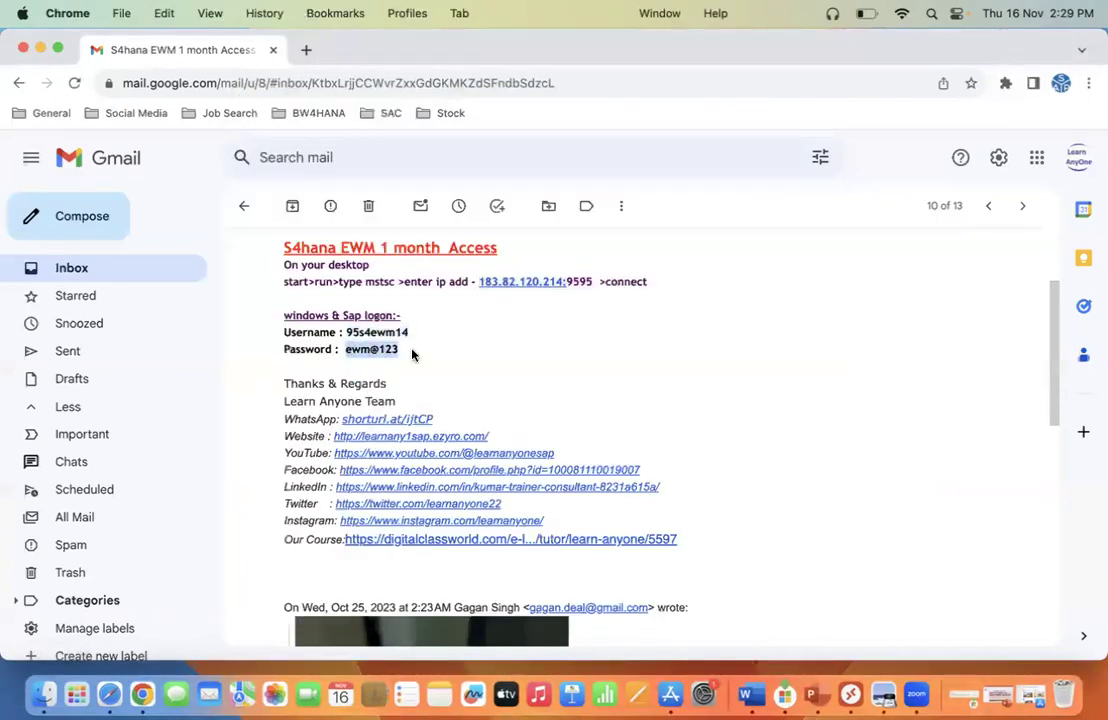
key(super+Tab)
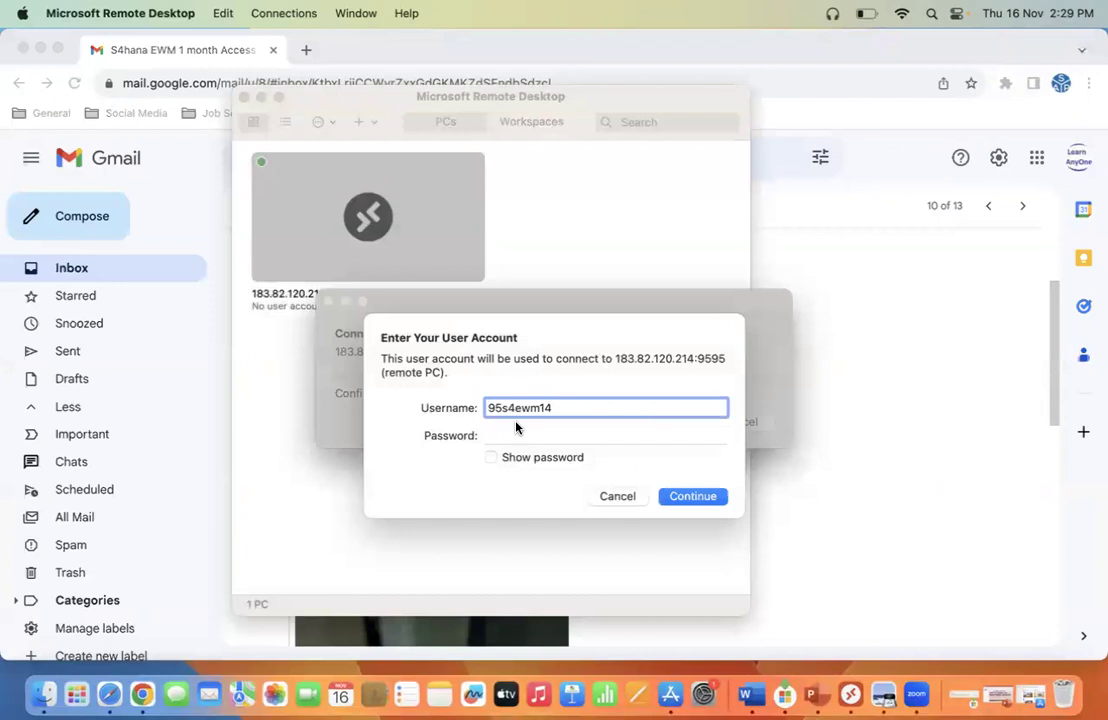
click(514, 435)
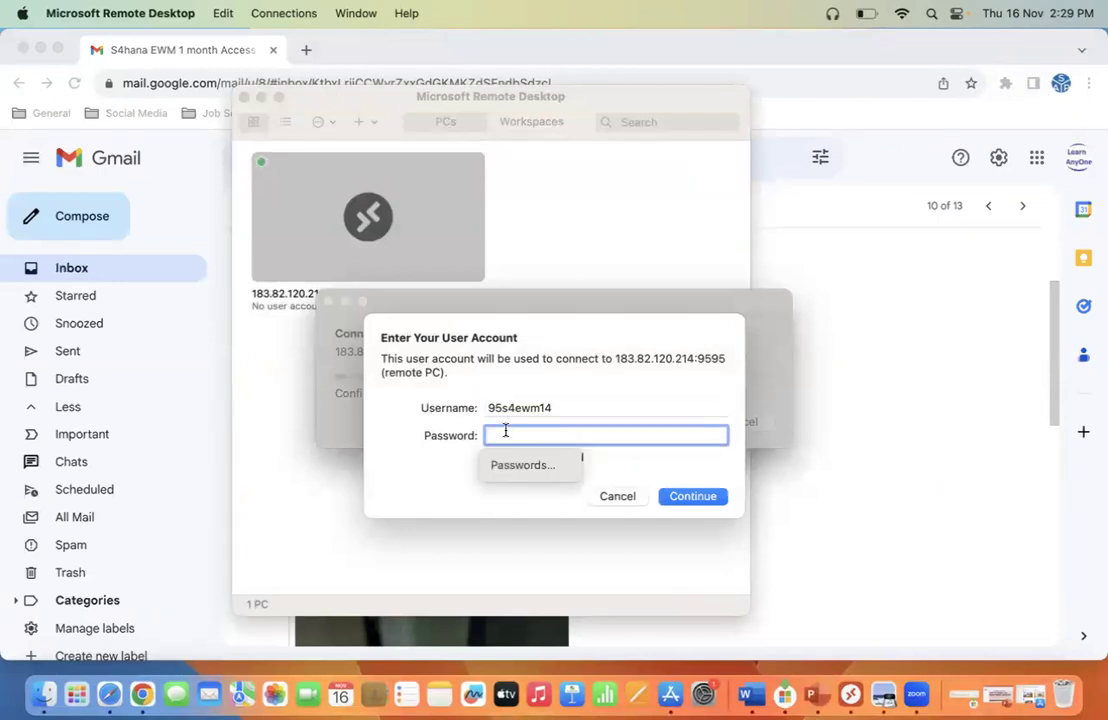
key(super+v)
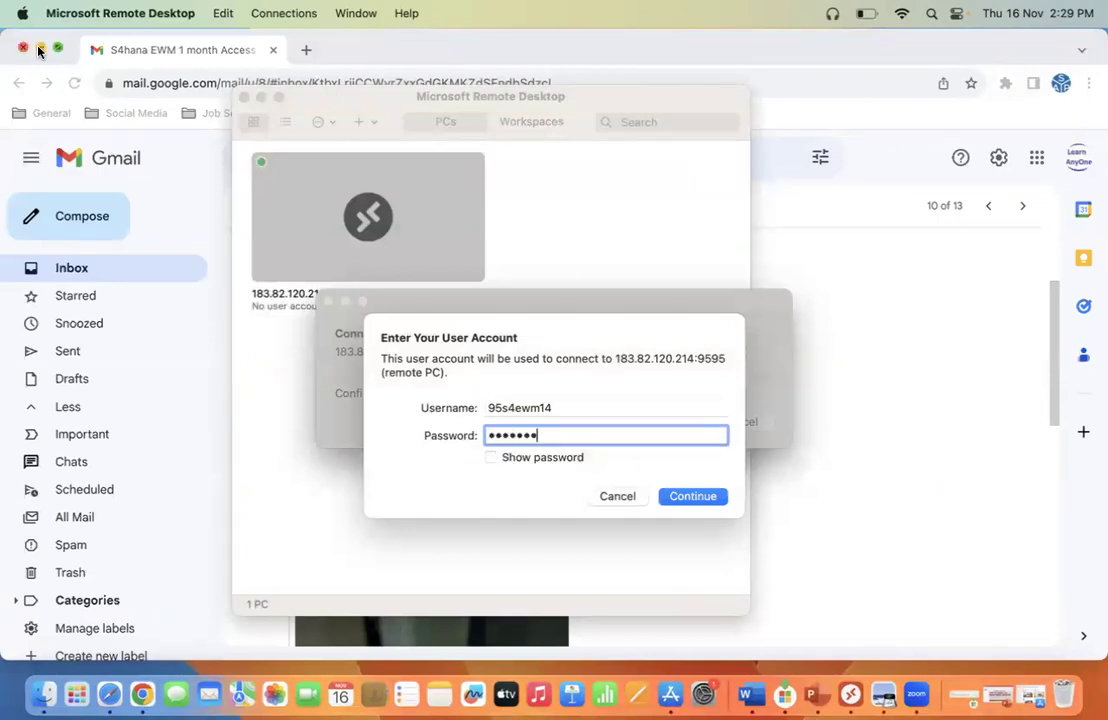
click(41, 47)
click(697, 500)
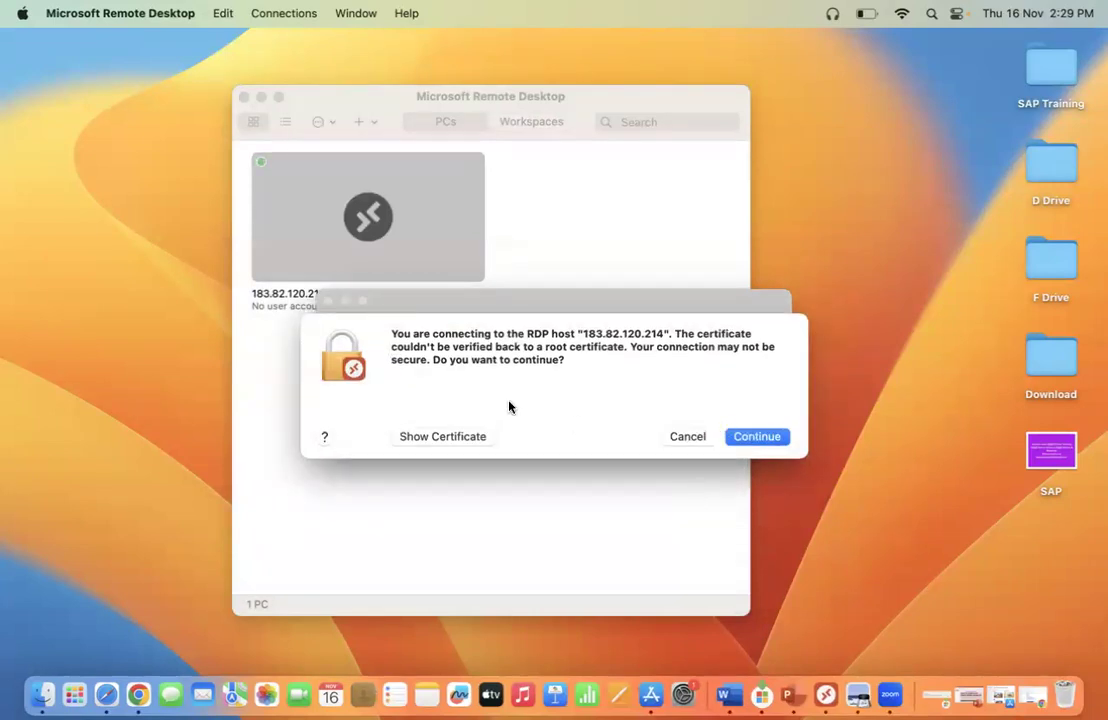
Accept the certificate, minimize SAP Easy Access, center SAP Logon, and exit full screen.
click(762, 442)
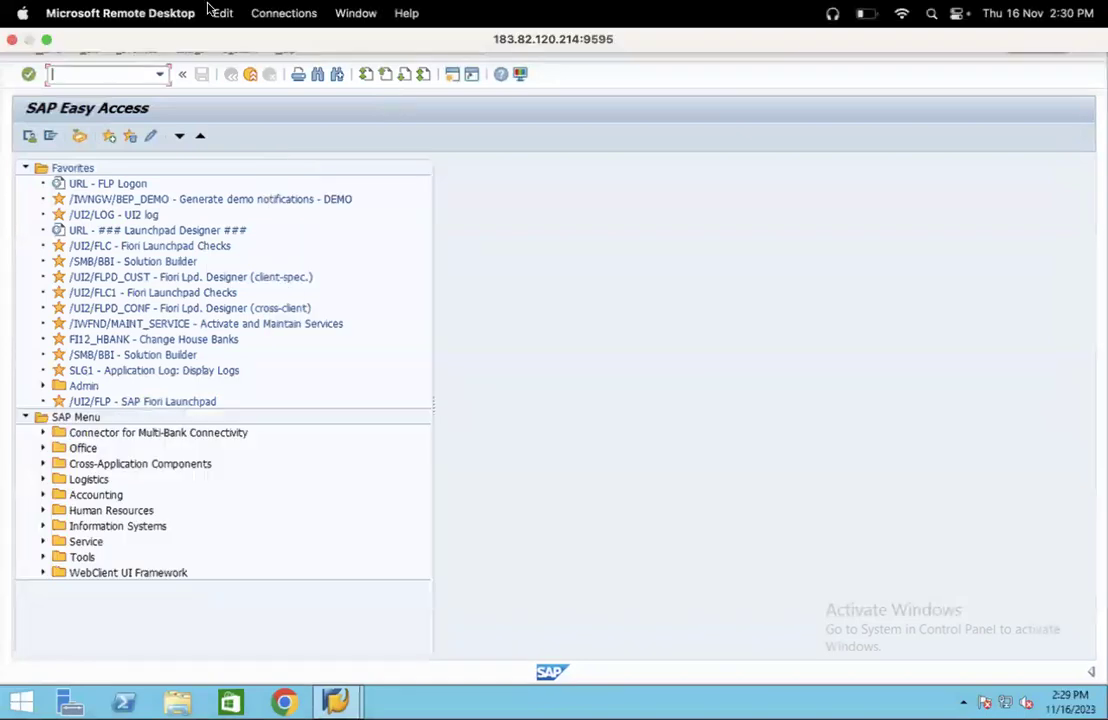
click(1028, 40)
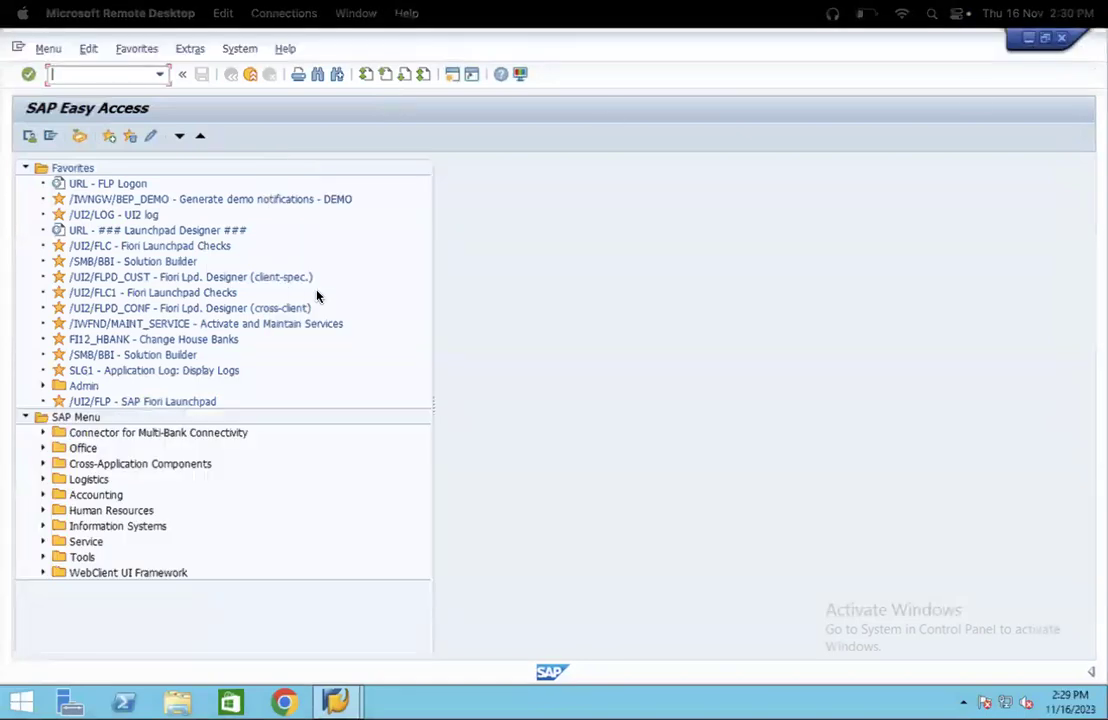
drag(303, 44, 444, 160)
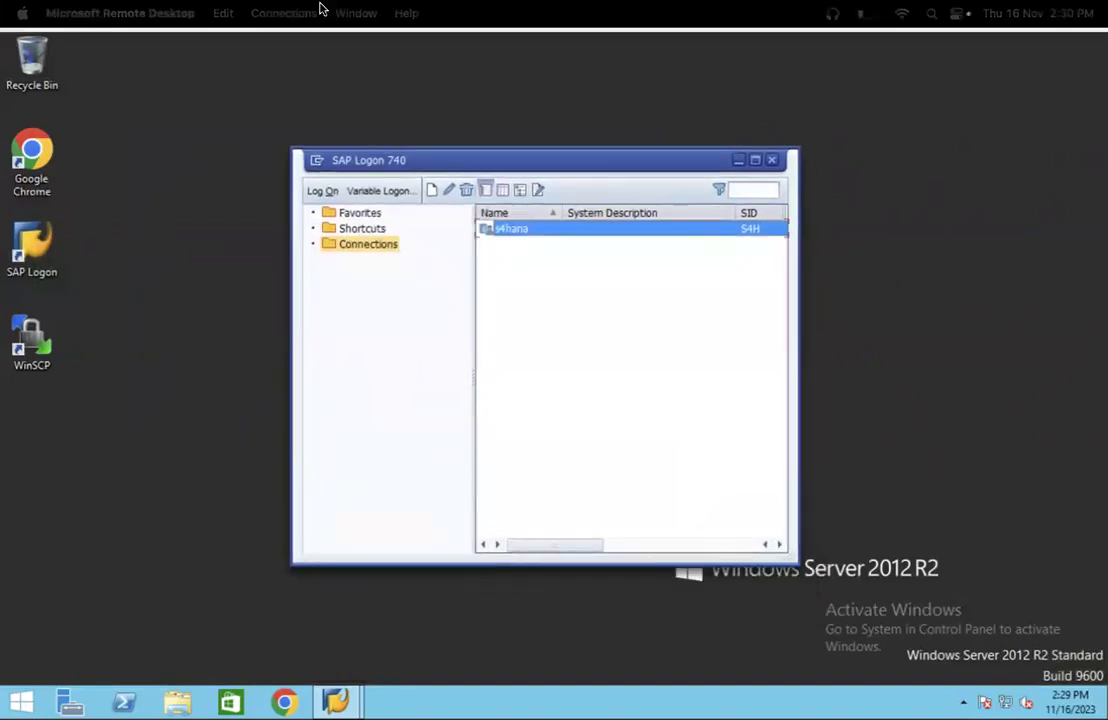
mouse_move(320, 8)
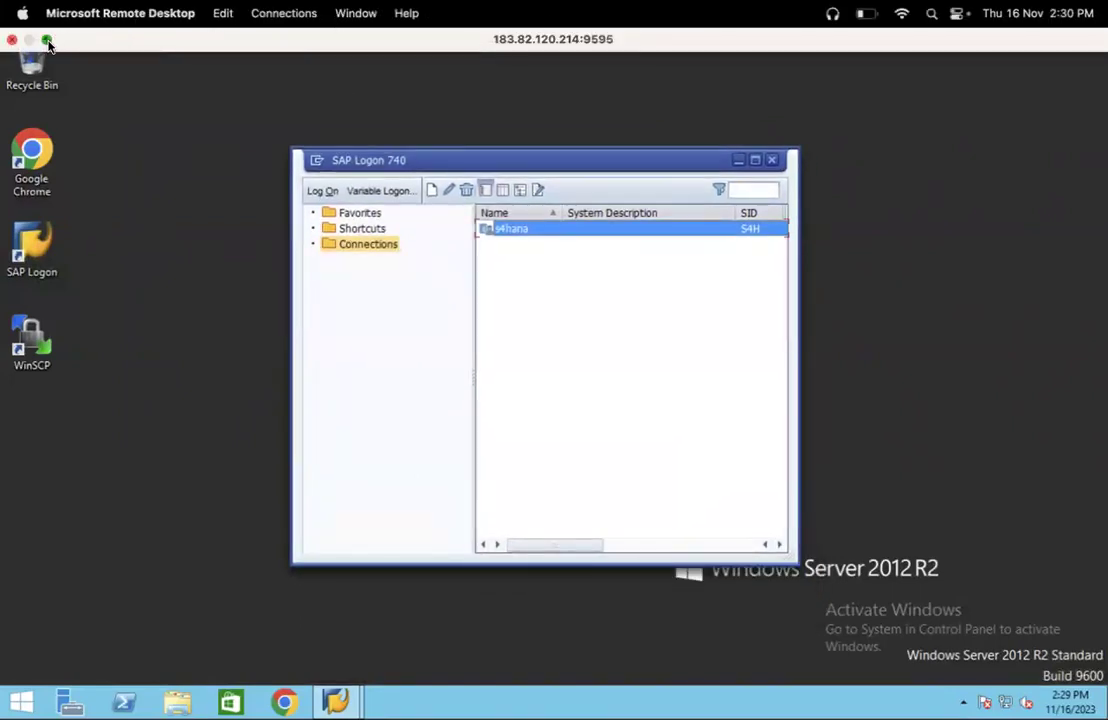
click(47, 41)
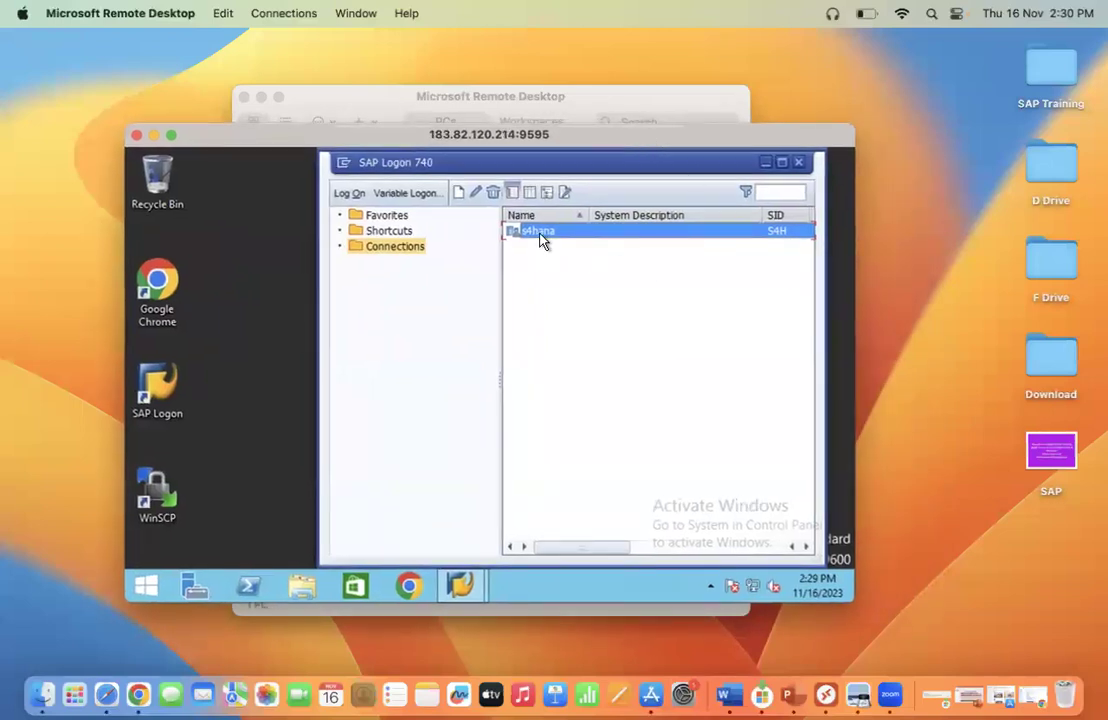
Log on to s4hana client 100 with the saved user and run transaction SE11.
double_click(540, 238)
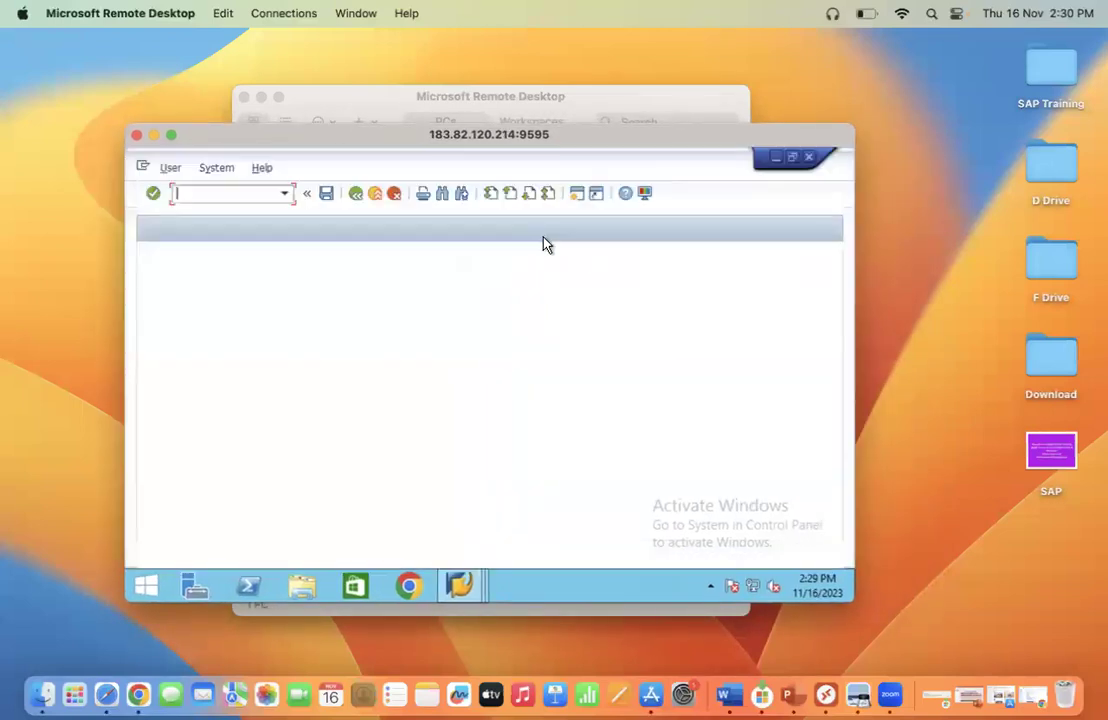
click(298, 324)
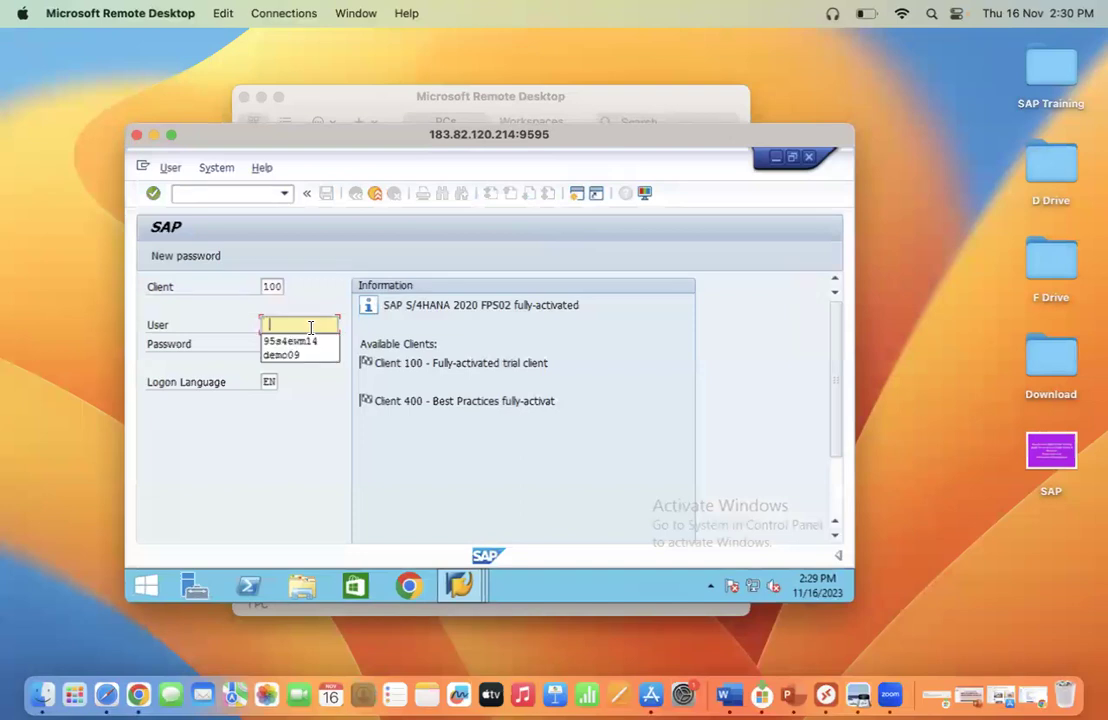
click(298, 342)
click(300, 342)
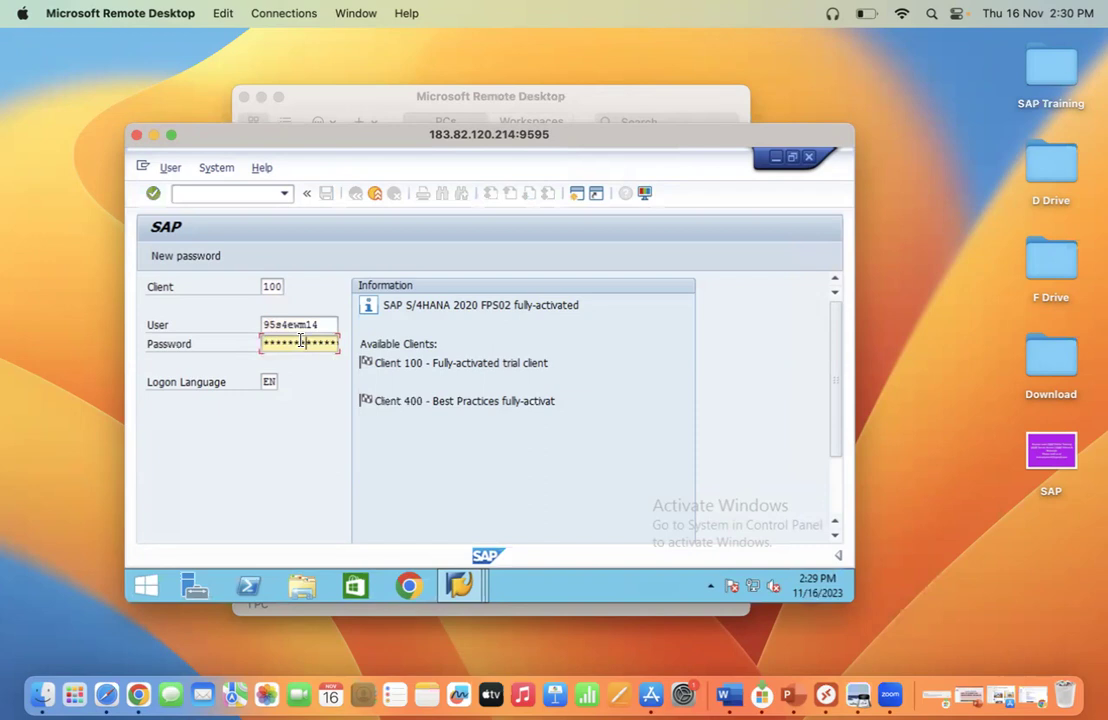
key(Return)
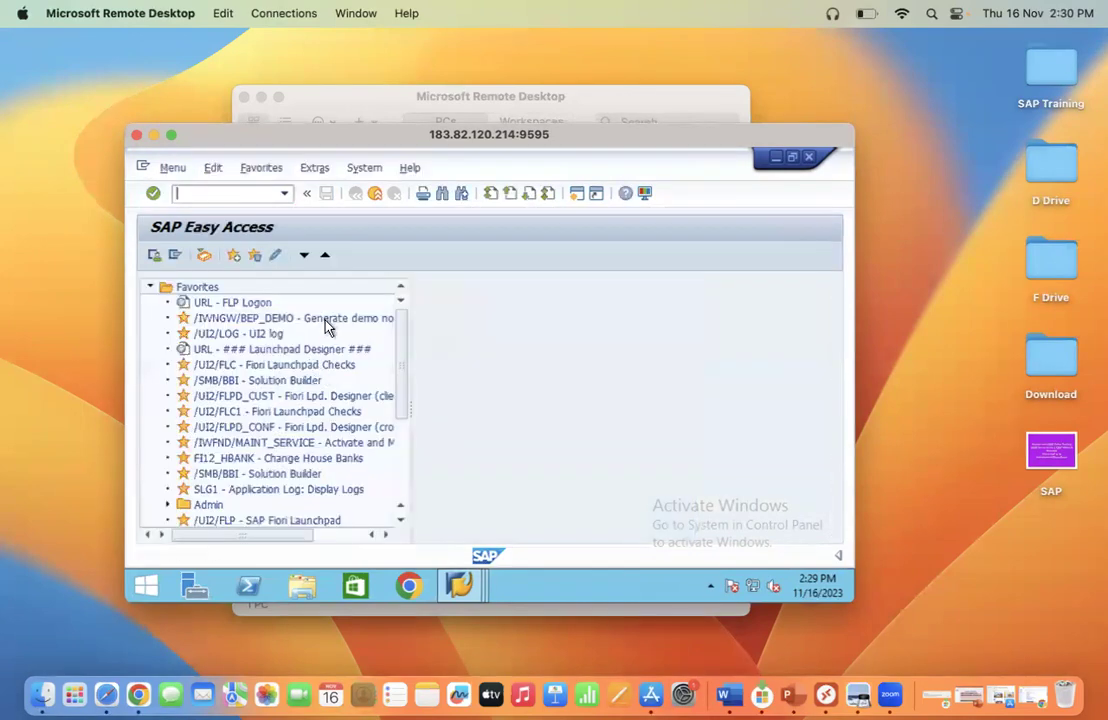
text(se11)
key(Return)
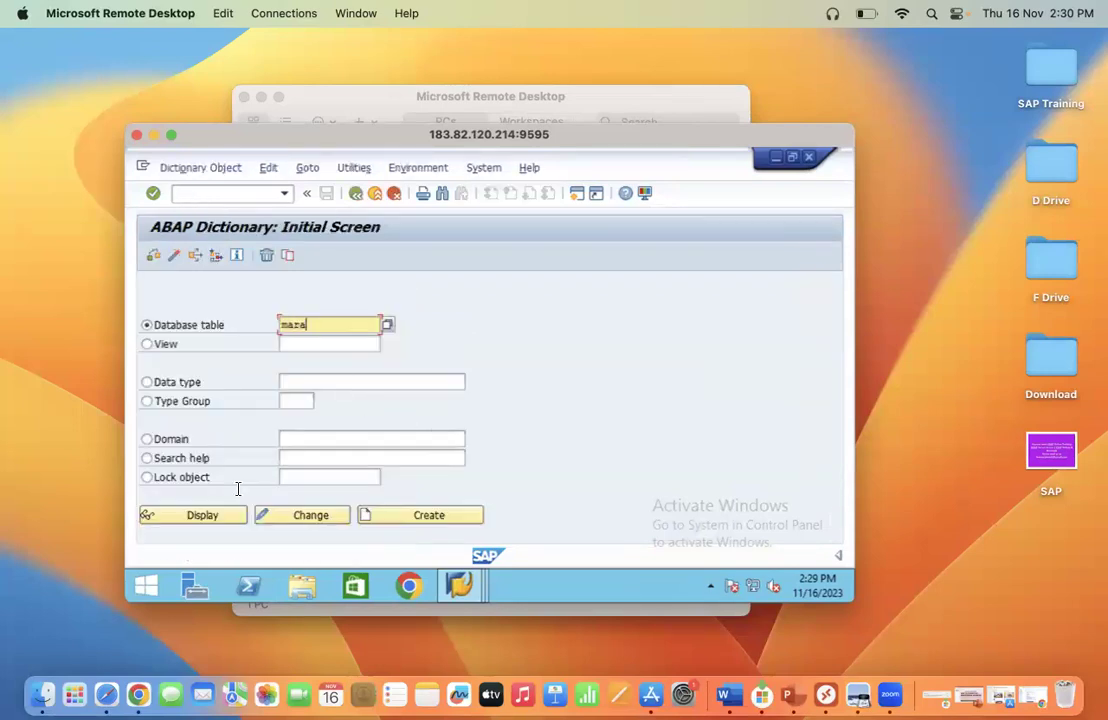
Display table MARA's contents in the Data Browser, listing up to 500 entries.
click(204, 515)
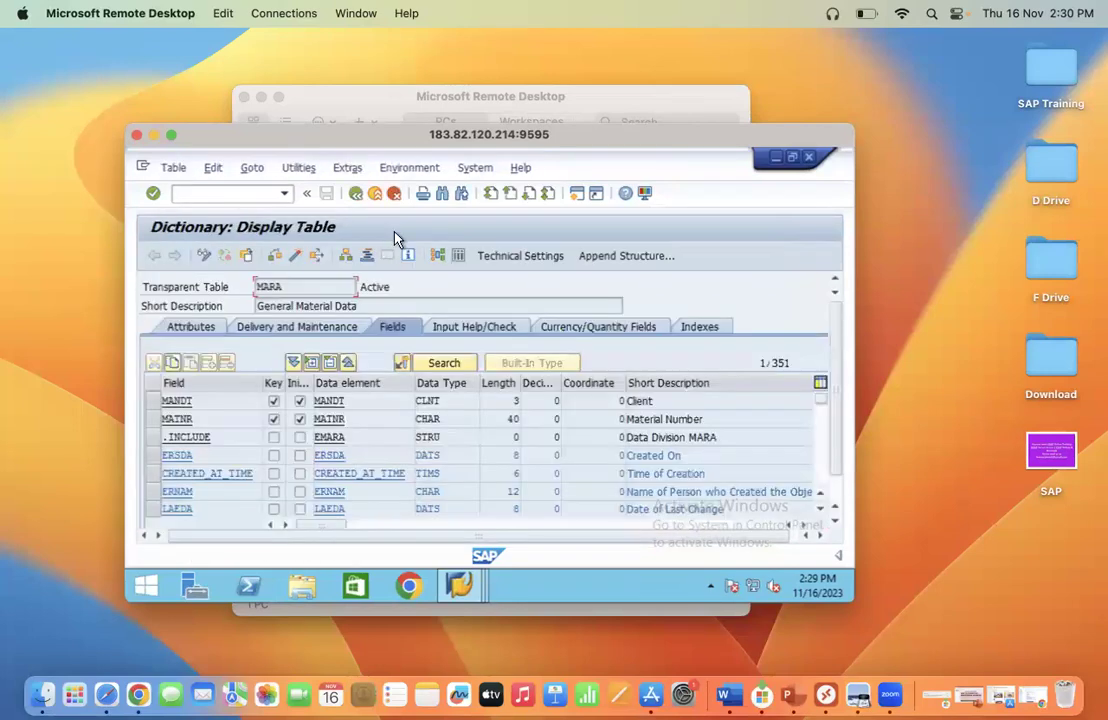
click(457, 258)
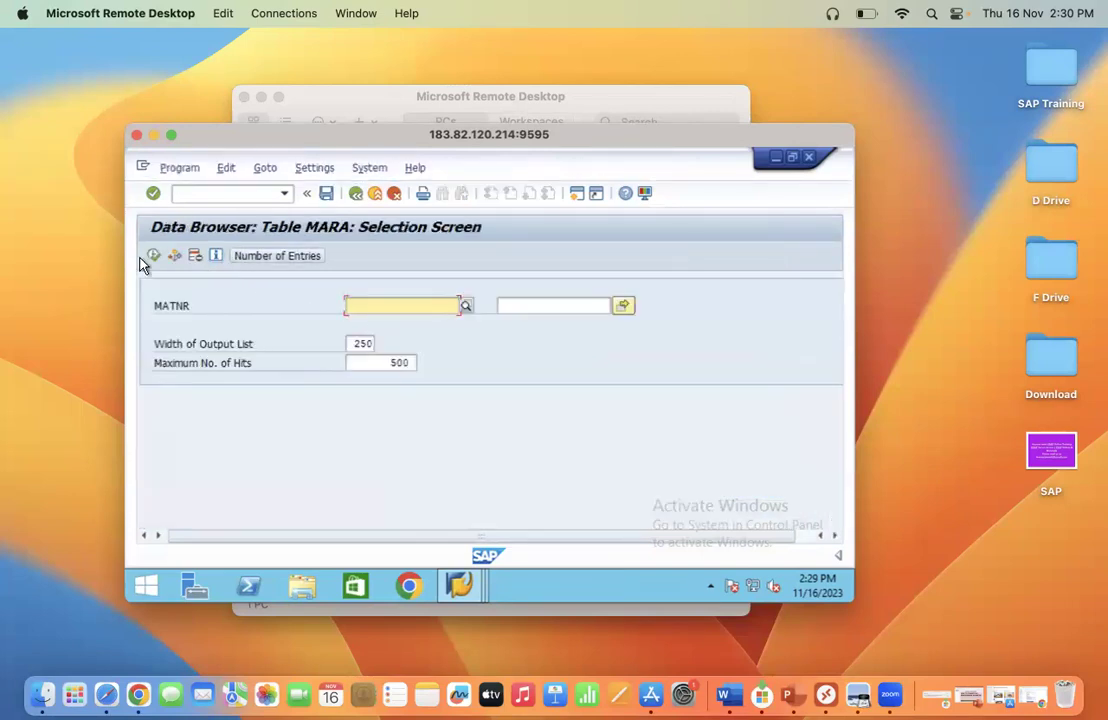
click(153, 255)
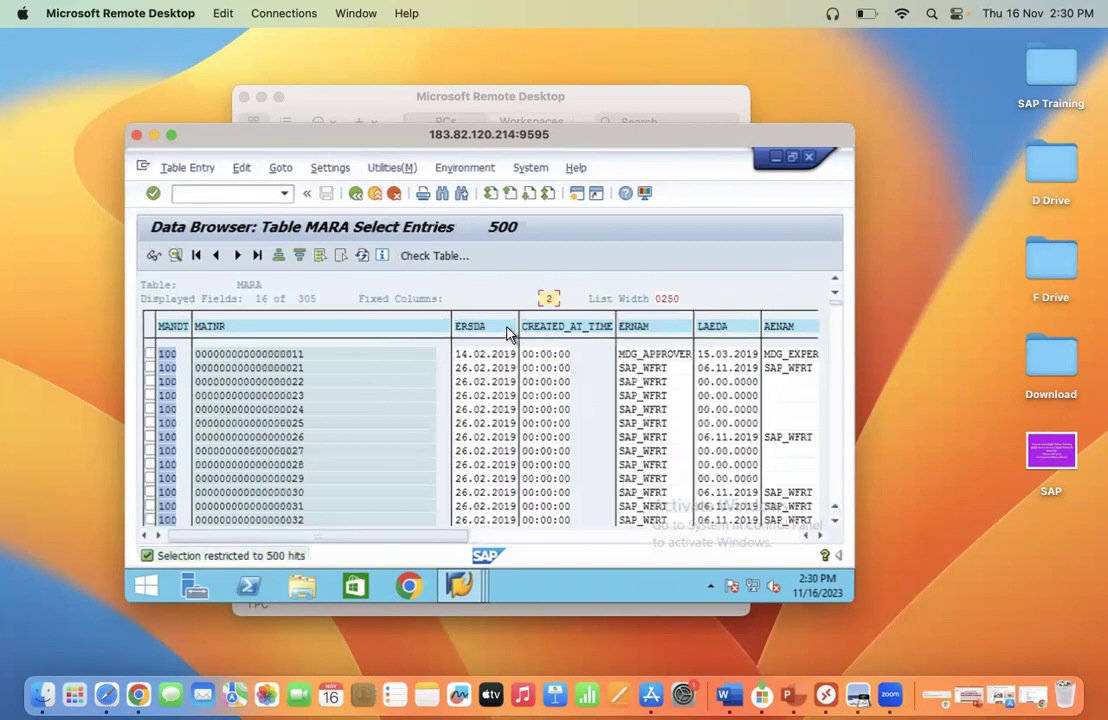
drag(388, 144, 399, 142)
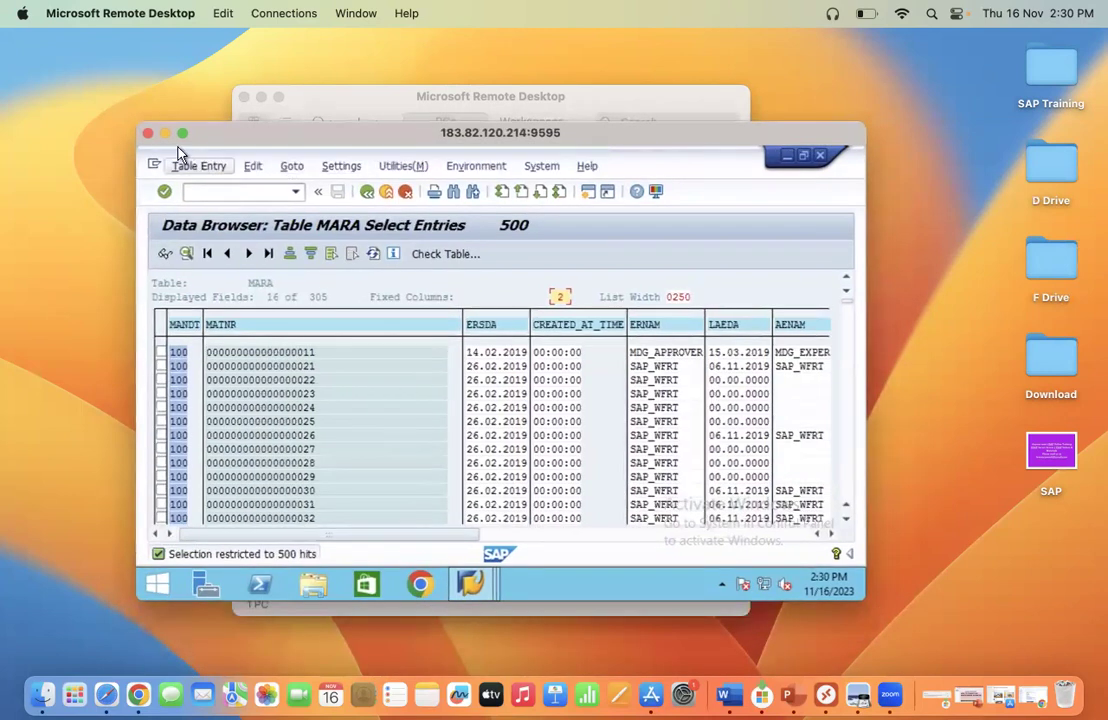
click(165, 134)
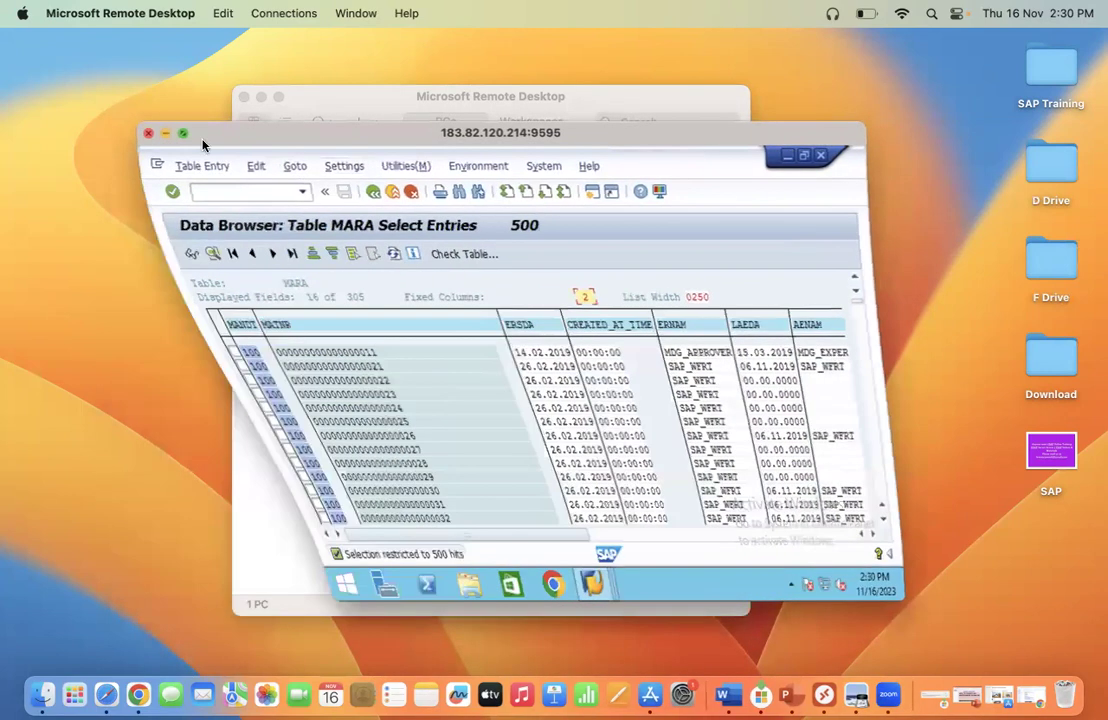
Minimize the Remote Desktop PCs window and open the purple SAP online-training promo slide in Preview.
click(261, 97)
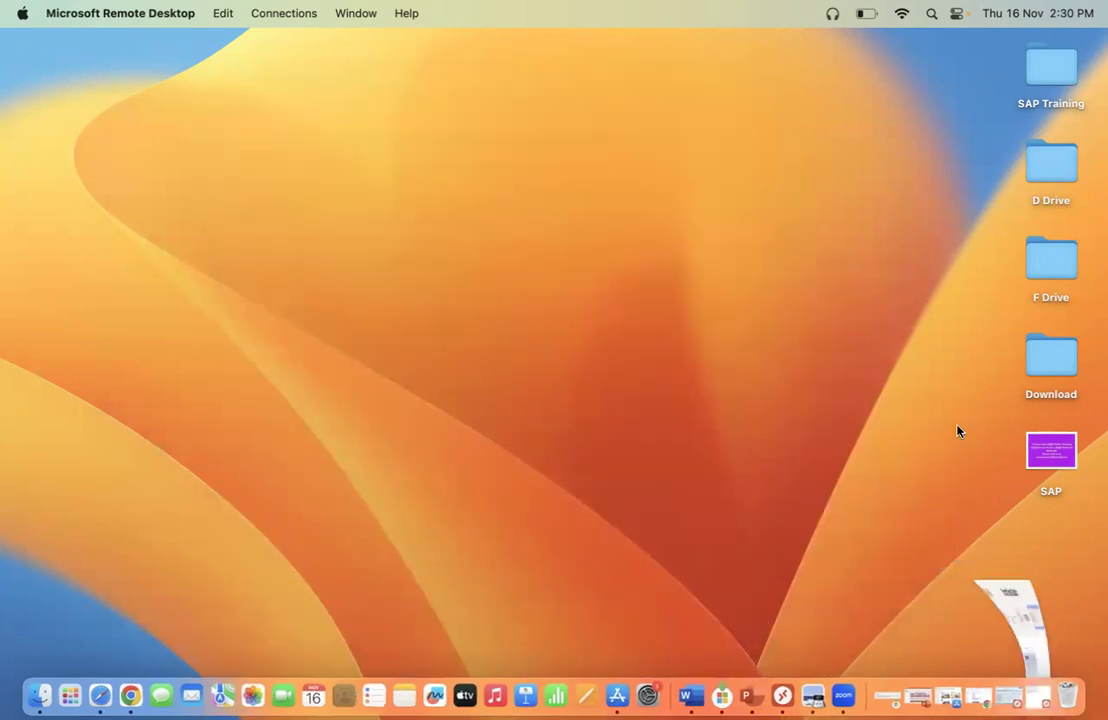
double_click(1070, 455)
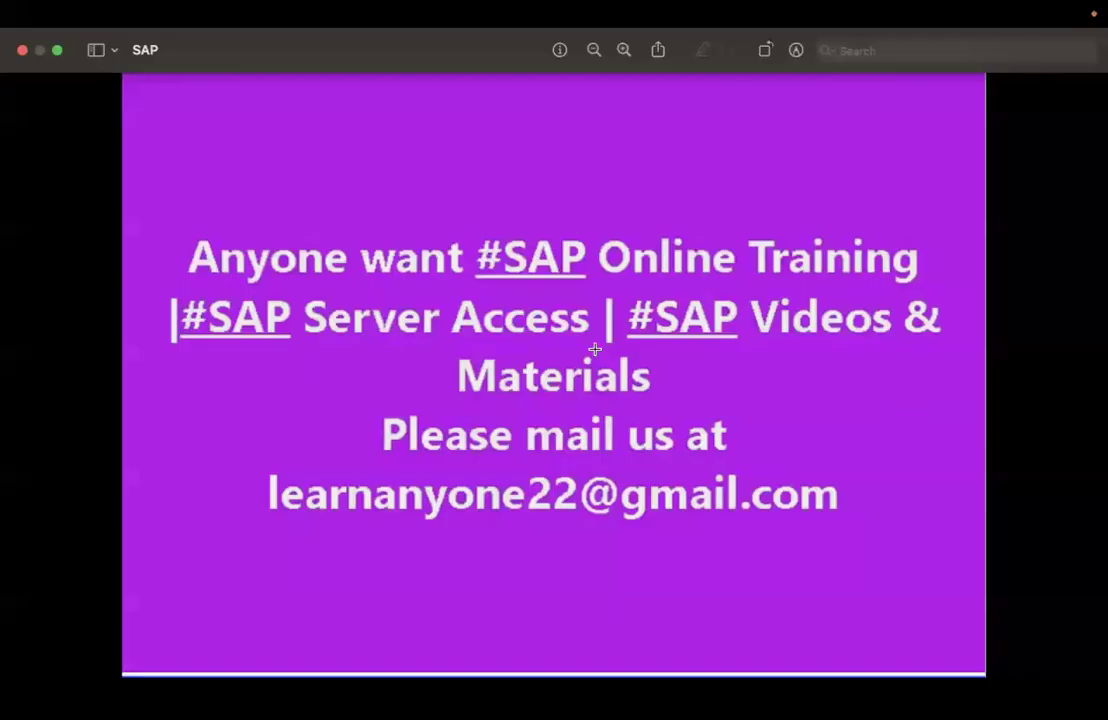